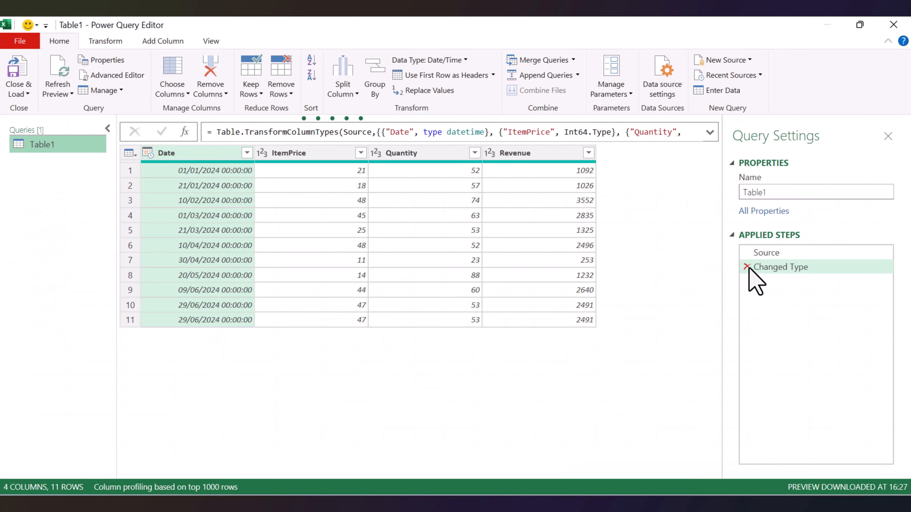
Delete the Changed Type step from Table1 and open the query code in the Advanced Editor.
{"action": "left_click", "coordinate": [747, 267]}
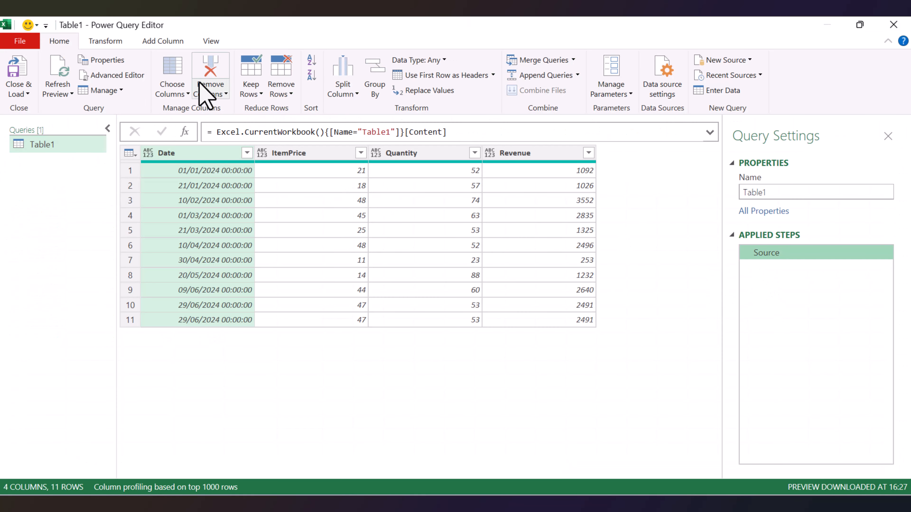
{"action": "left_click", "coordinate": [141, 75]}
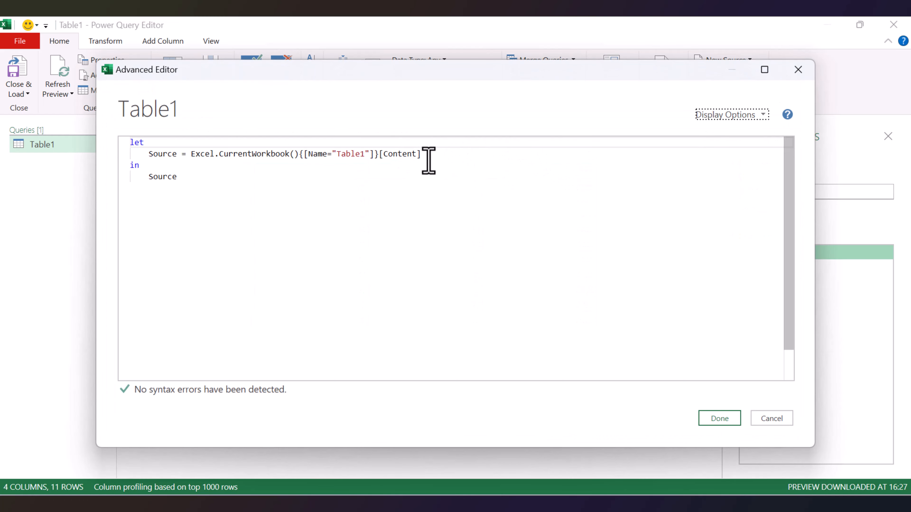
End the Source line with a comma and add a new line below it reading Accum = List.Accumulate().
{"action": "left_click", "coordinate": [424, 158]}
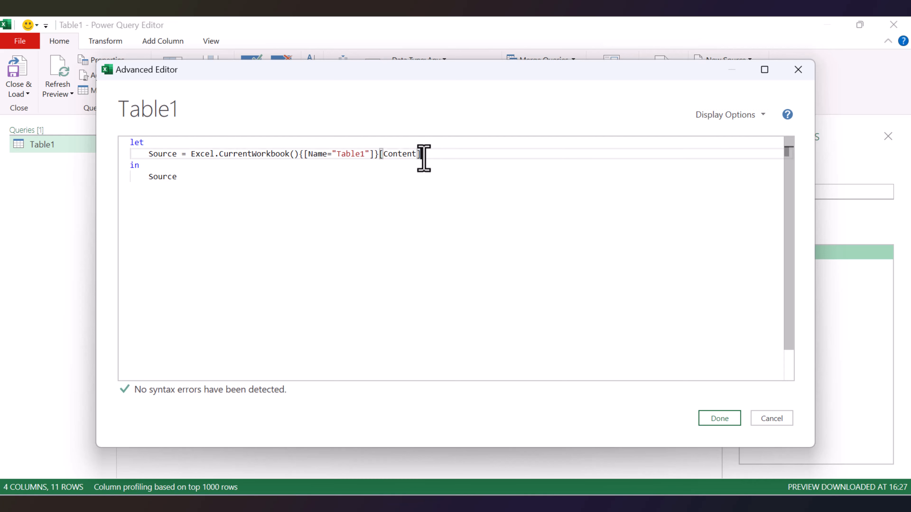
{"action": "type", "text": ","}
{"action": "key", "text": "Return"}
{"action": "type", "text": "A"}
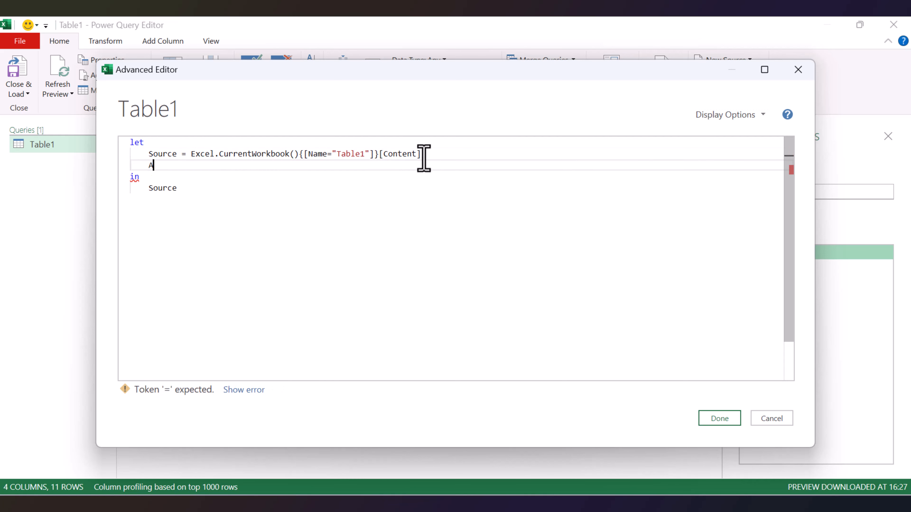
{"action": "type", "text": "ccum  ="}
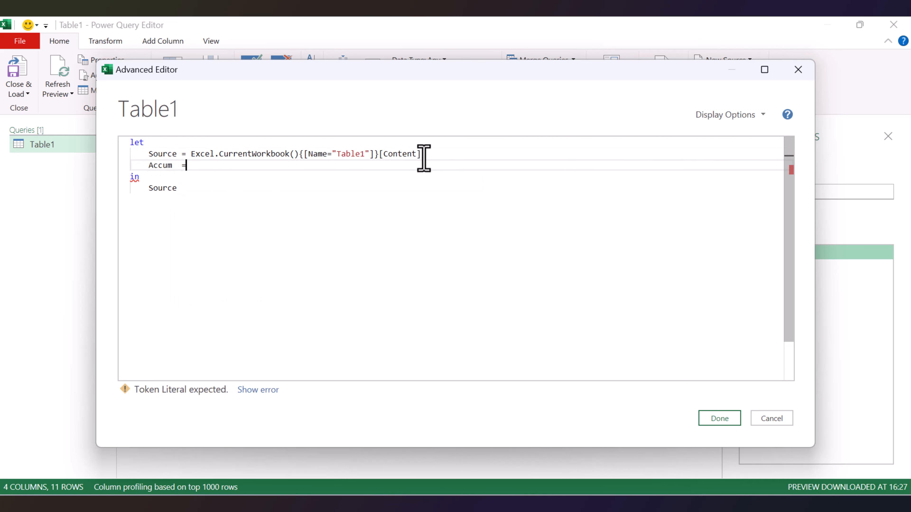
{"action": "type", "text": " 1ist.a"}
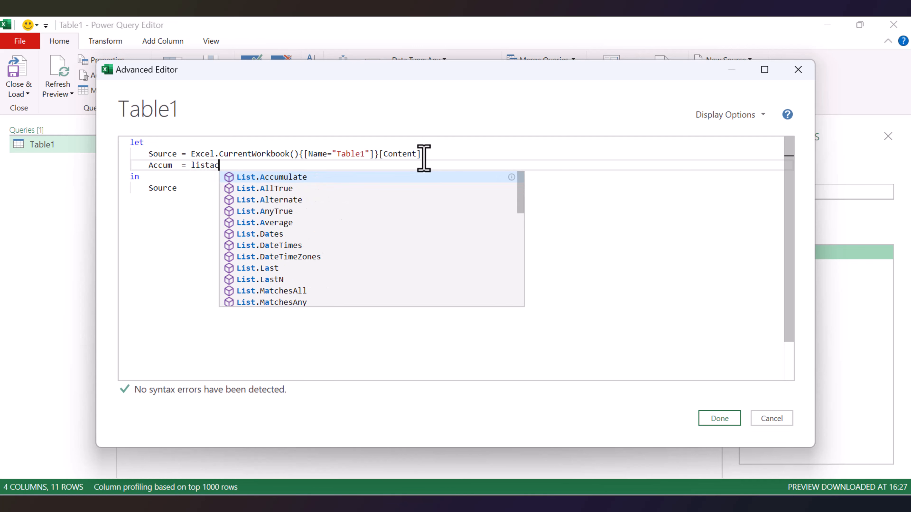
{"action": "key", "text": "Tab"}
{"action": "type", "text": "("}
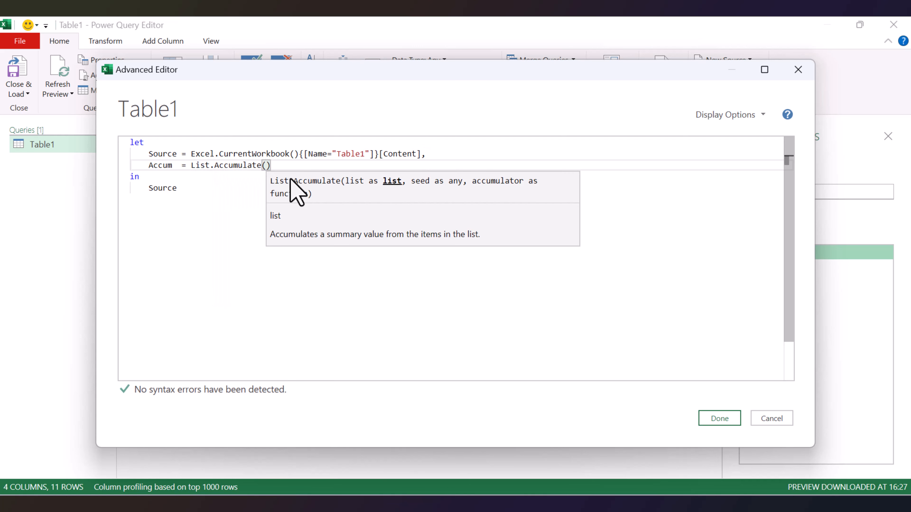
Enter Source[Revenue] as the list argument of List.Accumulate and an empty list {} as the seed.
{"action": "left_click_drag", "start_coordinate": [542, 73], "coordinate": [554, 192]}
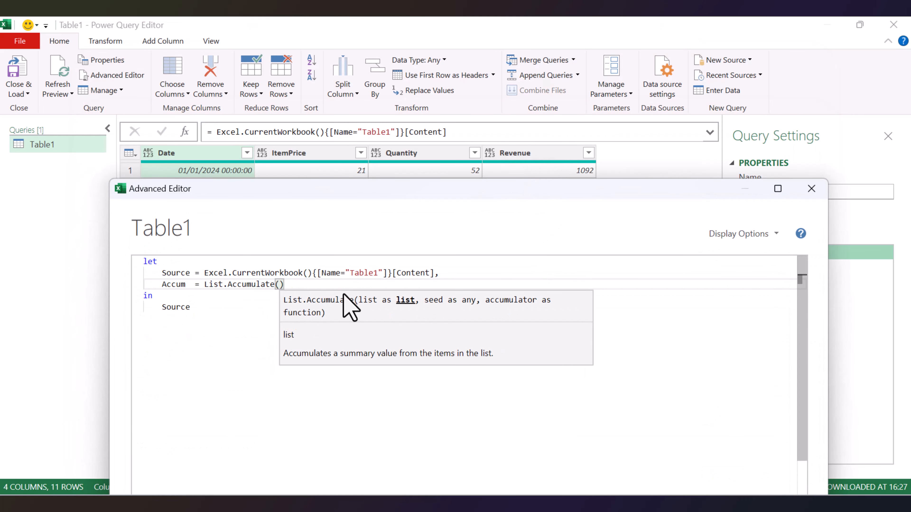
{"action": "type", "text": "ource["}
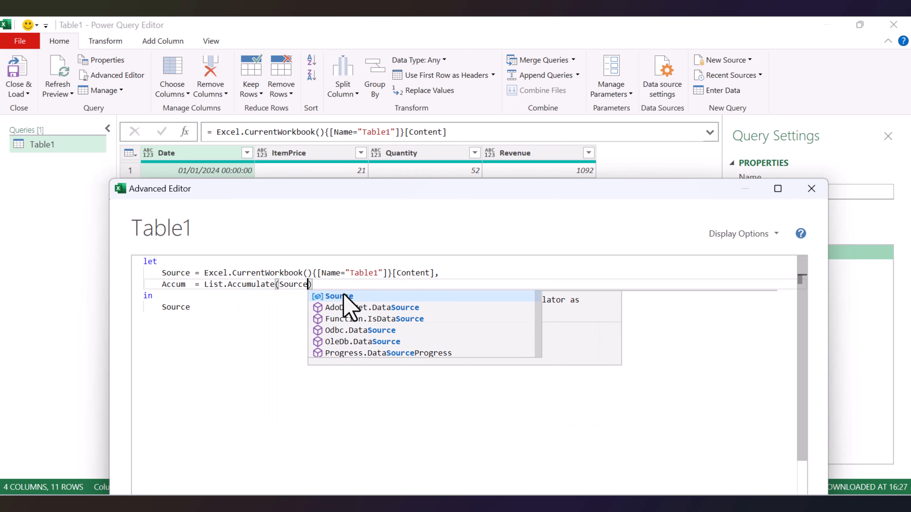
{"action": "type", "text": "Revenue"}
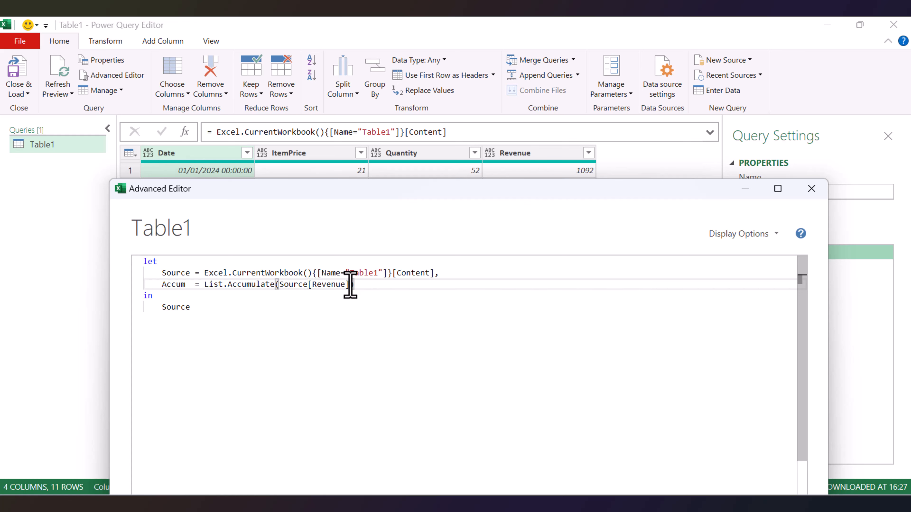
{"action": "left_click", "coordinate": [350, 284]}
{"action": "type", "text": ", "}
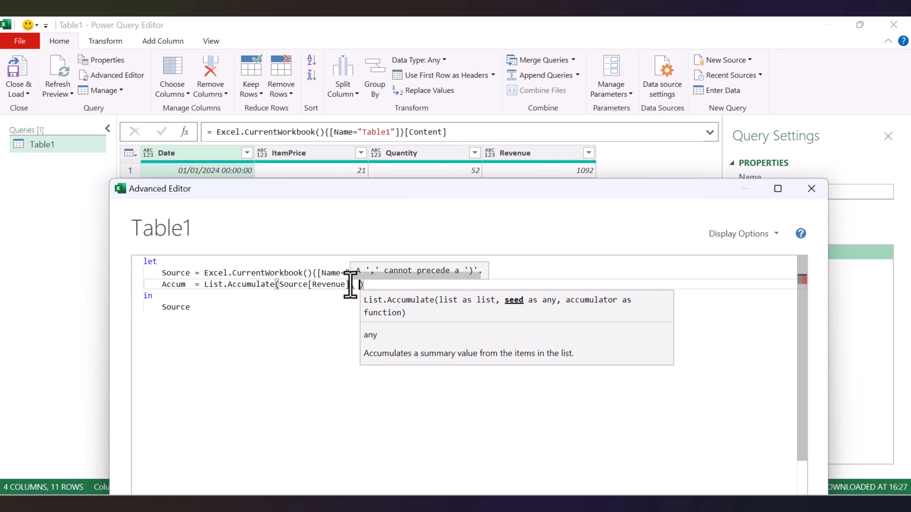
{"action": "type", "text": "{"}
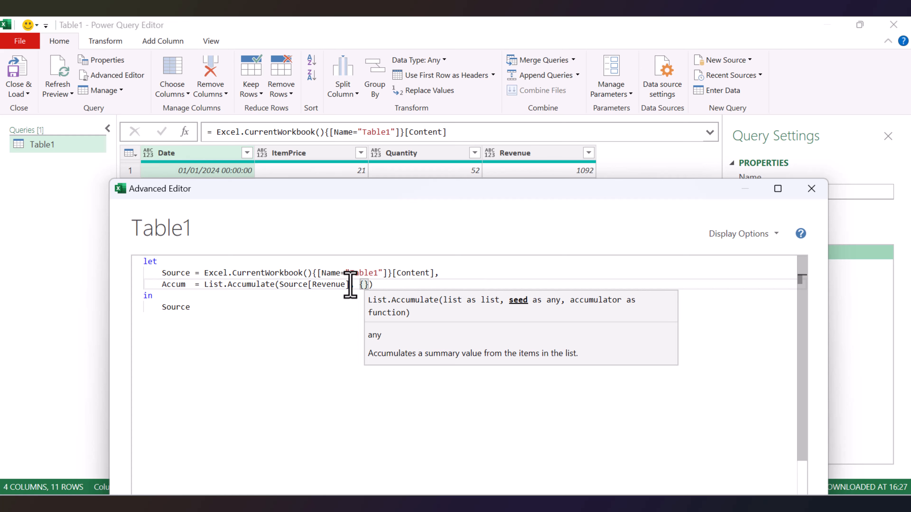
{"action": "left_click", "coordinate": [367, 285]}
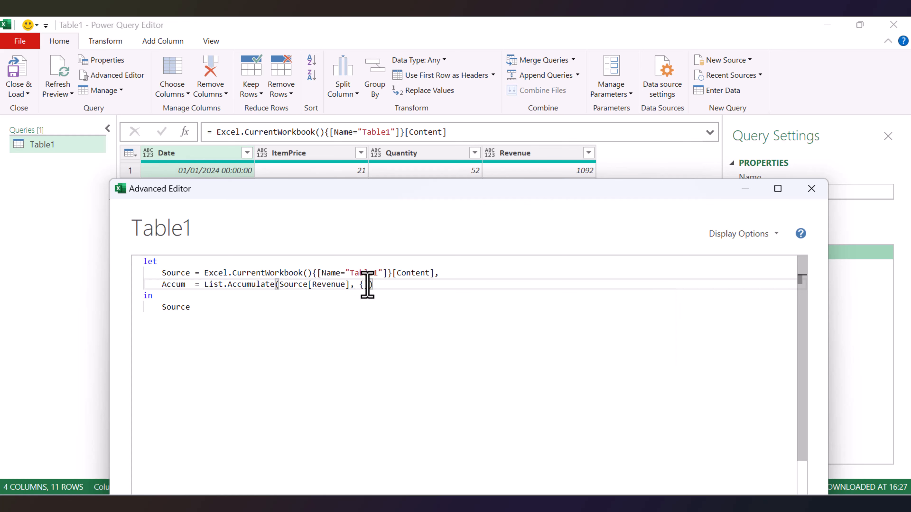
{"action": "type", "text": "("}
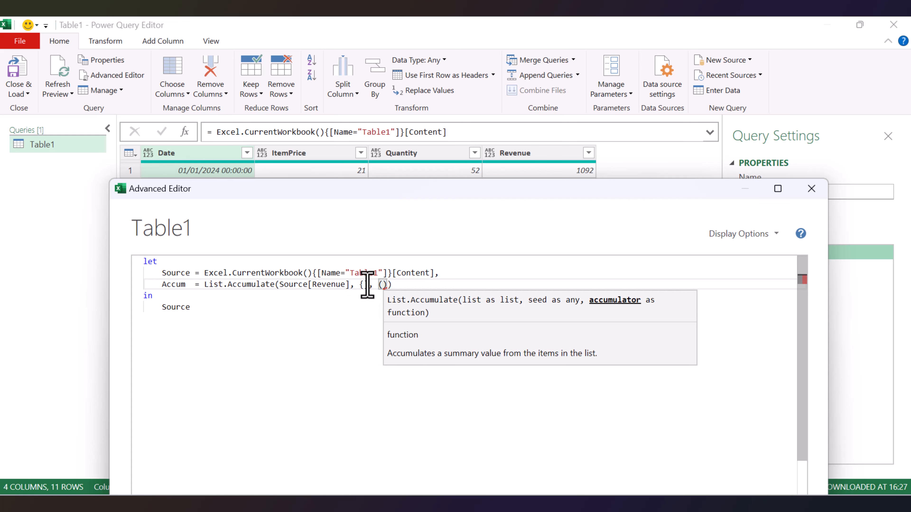
{"action": "type", "text": "x, y"}
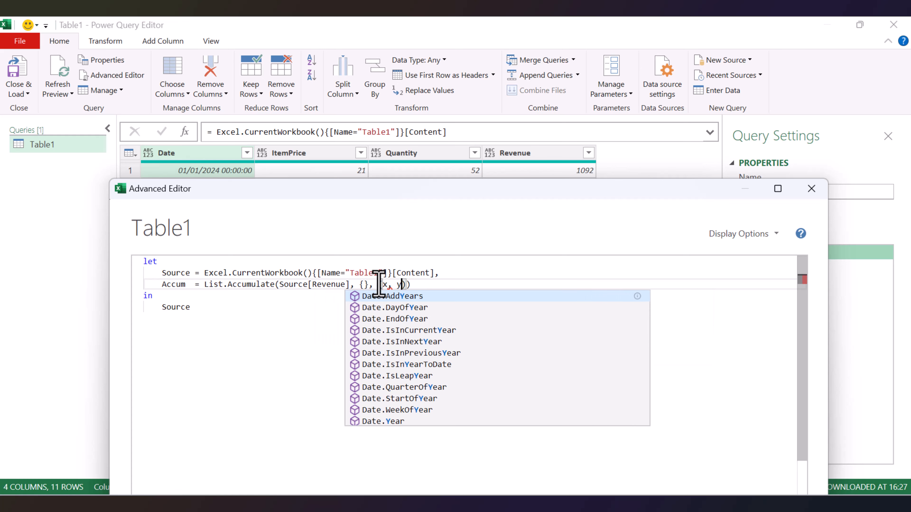
{"action": "left_click_drag", "start_coordinate": [379, 285], "coordinate": [404, 284]}
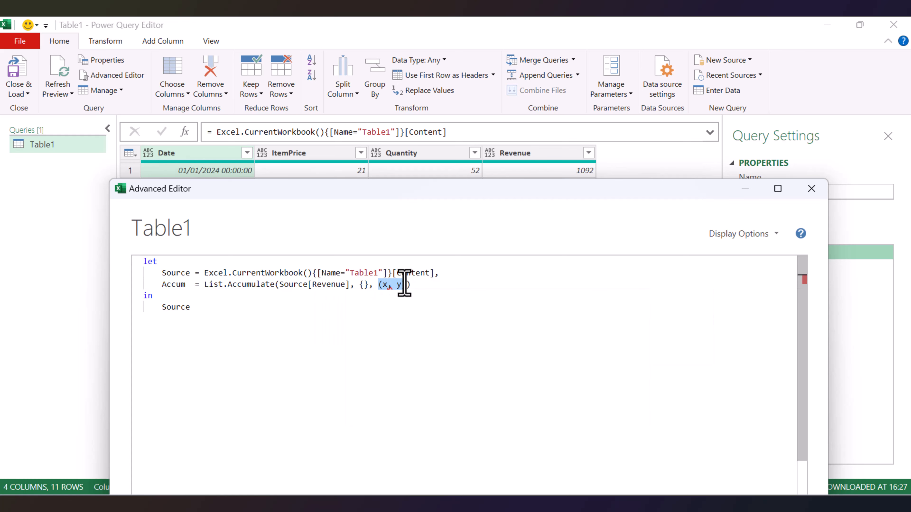
{"action": "key", "text": "BackSpace"}
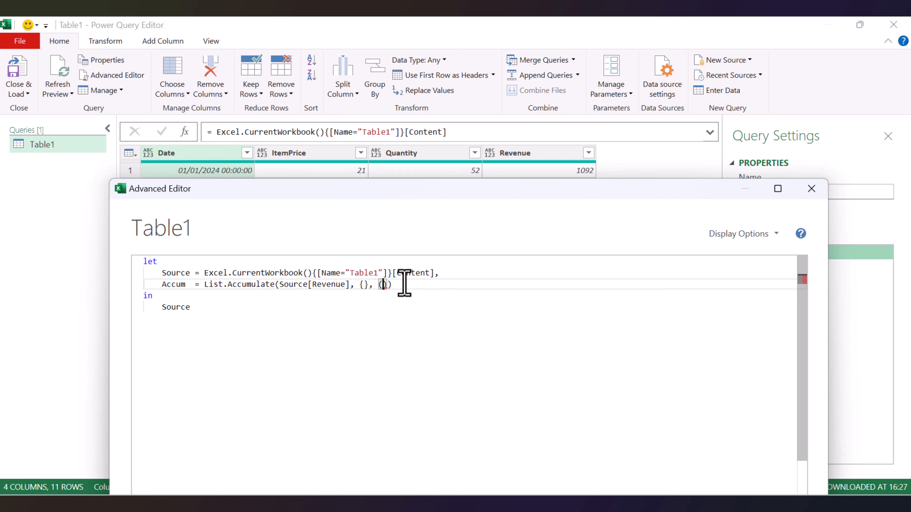
Enter the accumulator function's parameters (s, c) as the third argument of List.Accumulate.
{"action": "type", "text": "(s"}
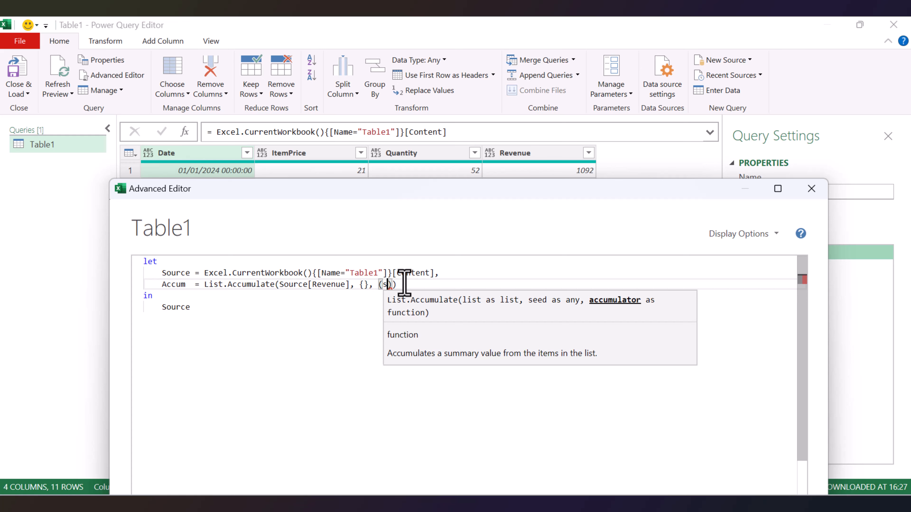
{"action": "type", "text": ", c"}
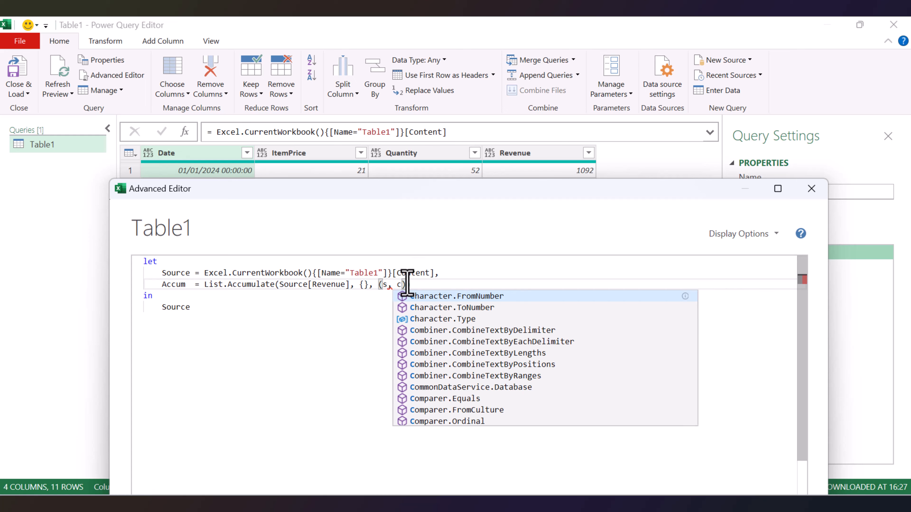
{"action": "left_click_drag", "start_coordinate": [380, 284], "coordinate": [385, 284]}
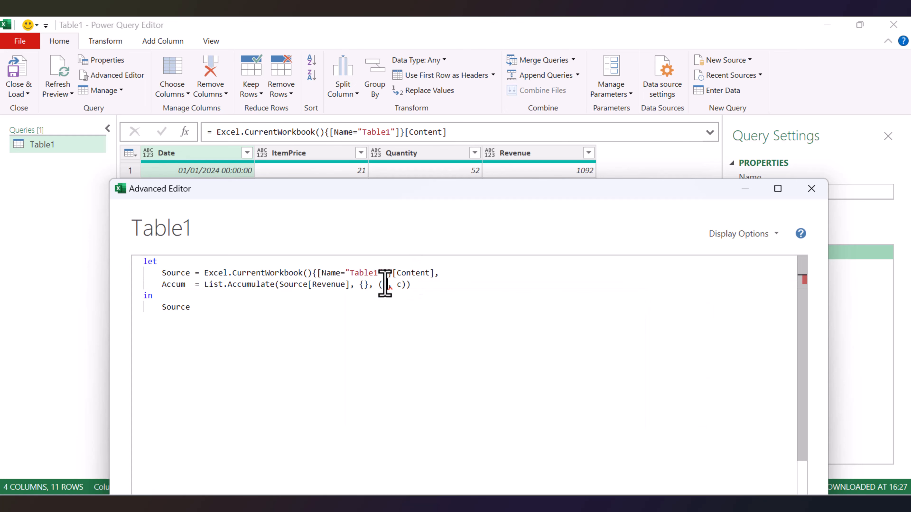
{"action": "left_click", "coordinate": [362, 284]}
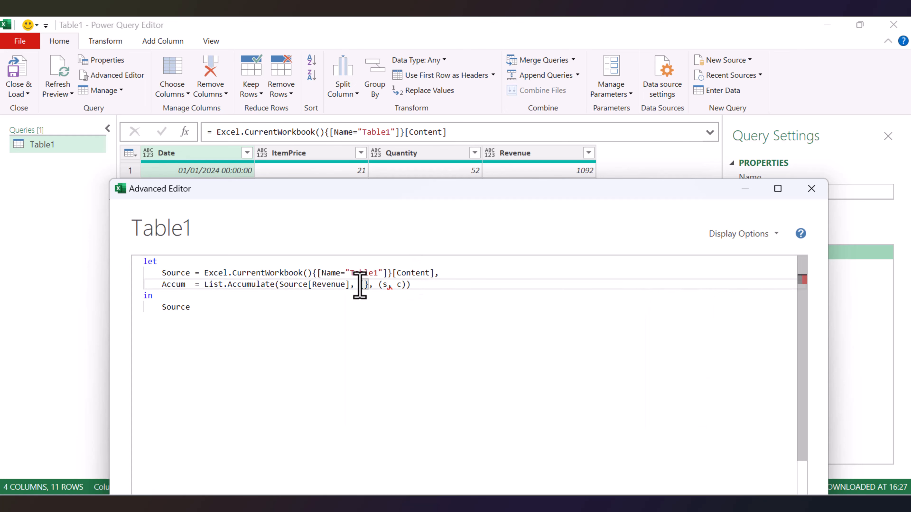
{"action": "left_click", "coordinate": [396, 285]}
{"action": "double_click", "coordinate": [398, 285]}
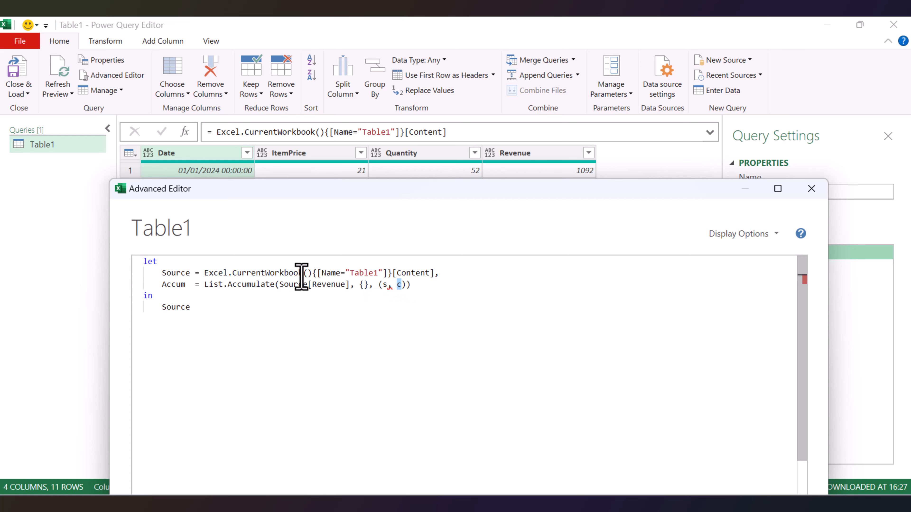
{"action": "left_click_drag", "start_coordinate": [280, 286], "coordinate": [349, 286]}
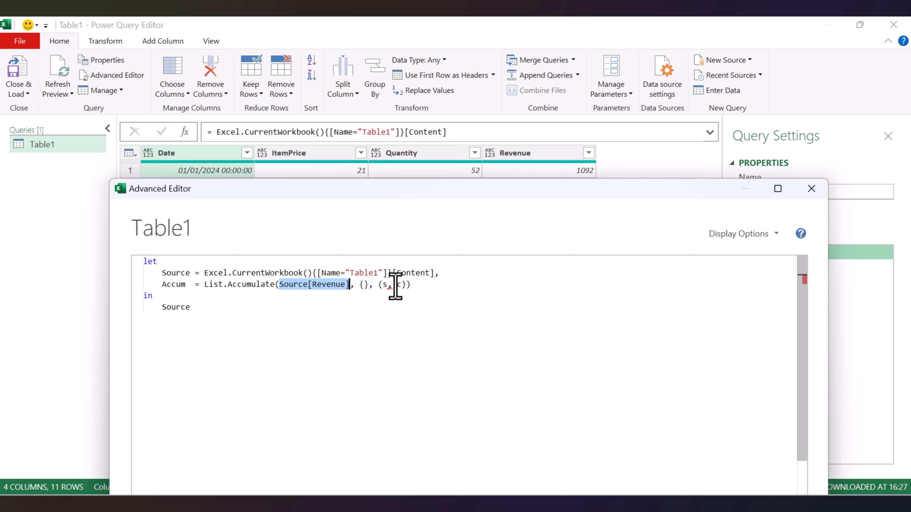
Write the accumulator function's body after (s, c) as => s & List.Last(s) + c.
{"action": "left_click", "coordinate": [406, 286]}
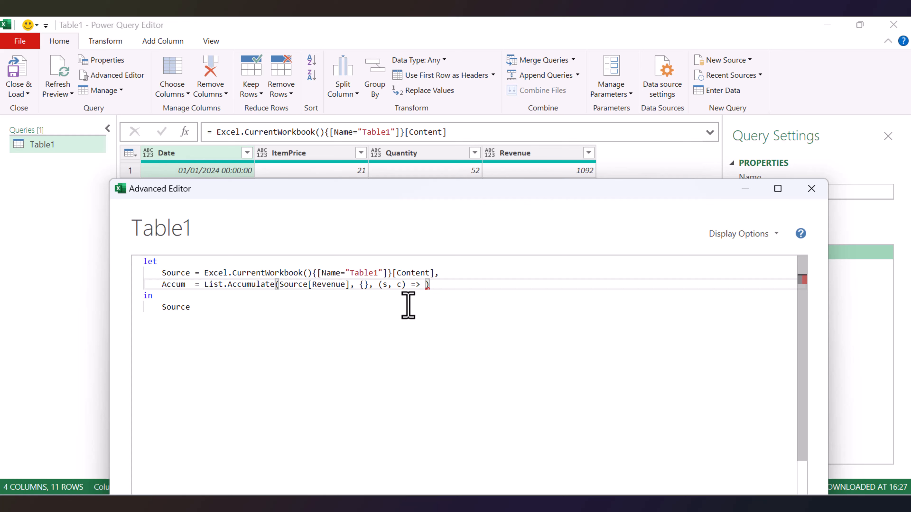
{"action": "type", "text": "=> s &"}
{"action": "type", "text": "list"}
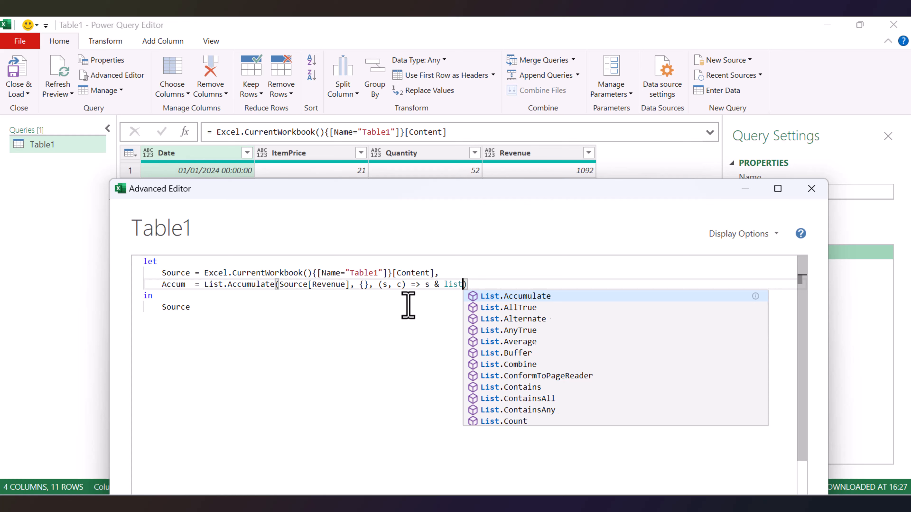
{"action": "type", "text": ".las"}
{"action": "key", "text": "Tab"}
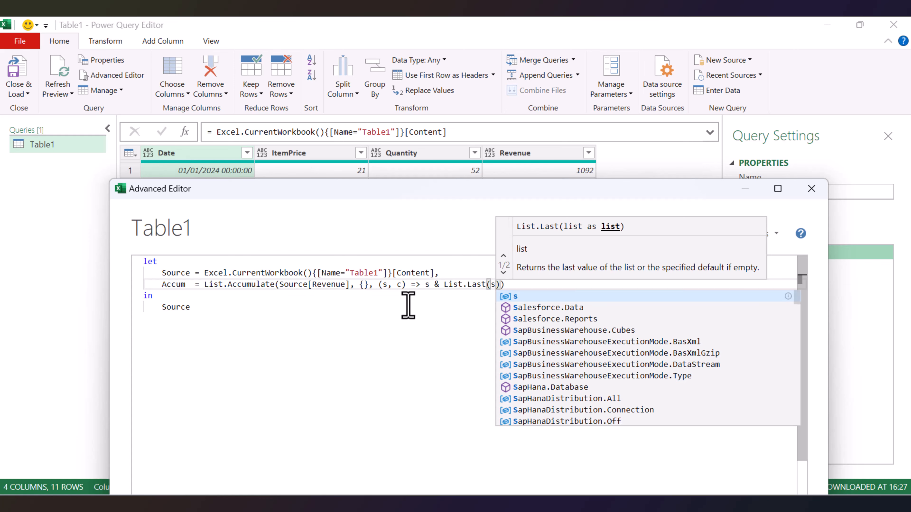
{"action": "type", "text": ")"}
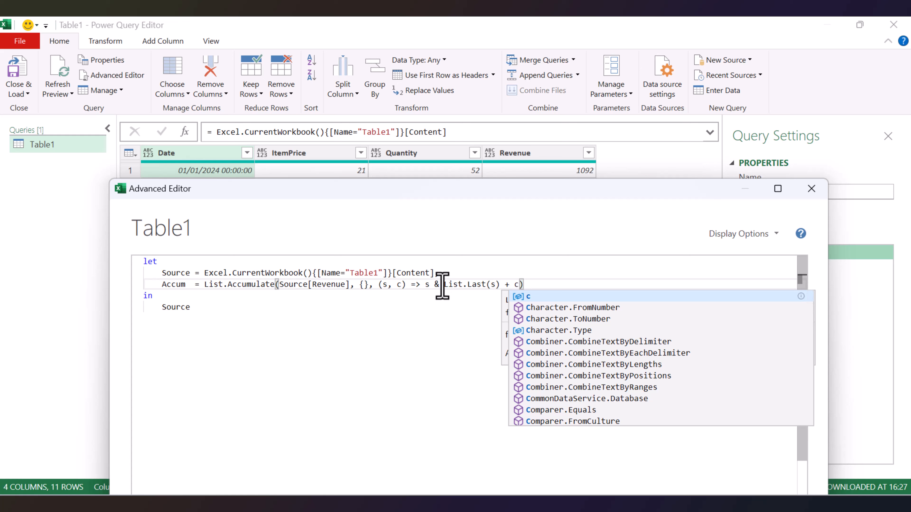
{"action": "key", "text": "Escape"}
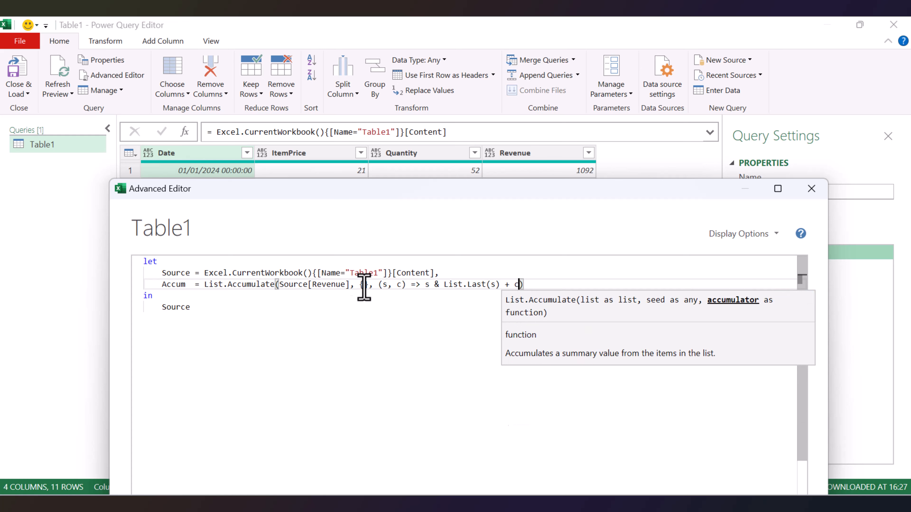
{"action": "left_click", "coordinate": [364, 287]}
{"action": "left_click", "coordinate": [517, 287]}
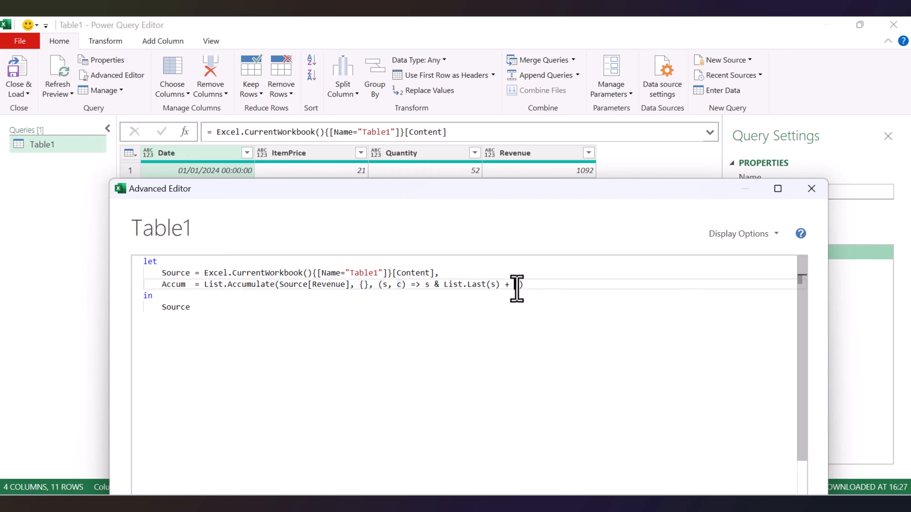
{"action": "left_click", "coordinate": [366, 286]}
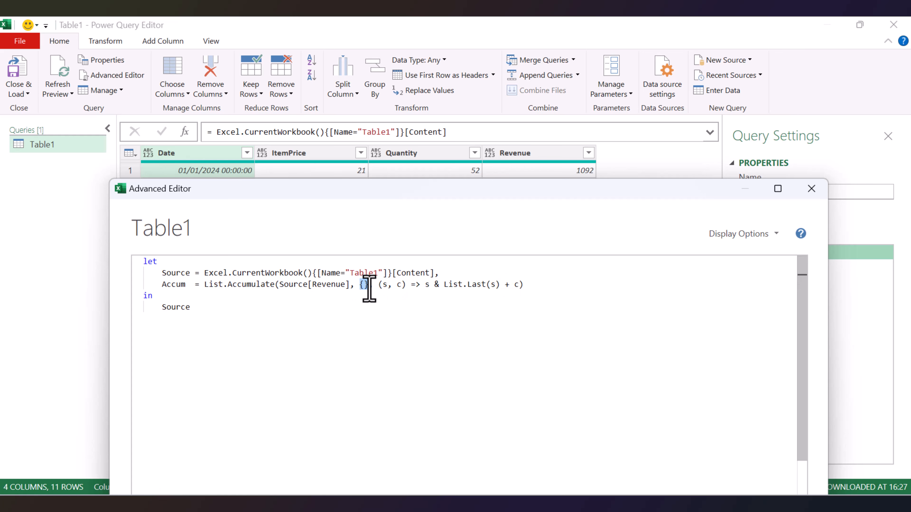
{"action": "left_click", "coordinate": [524, 285]}
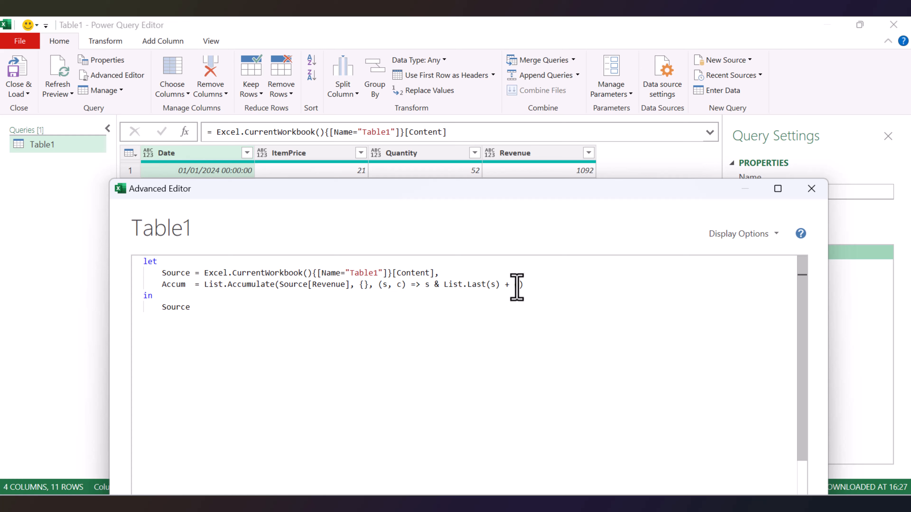
Wrap List.Last(s) + c in curly braces so the function body reads s & {List.Last(s) + c}.
{"action": "left_click", "coordinate": [442, 289]}
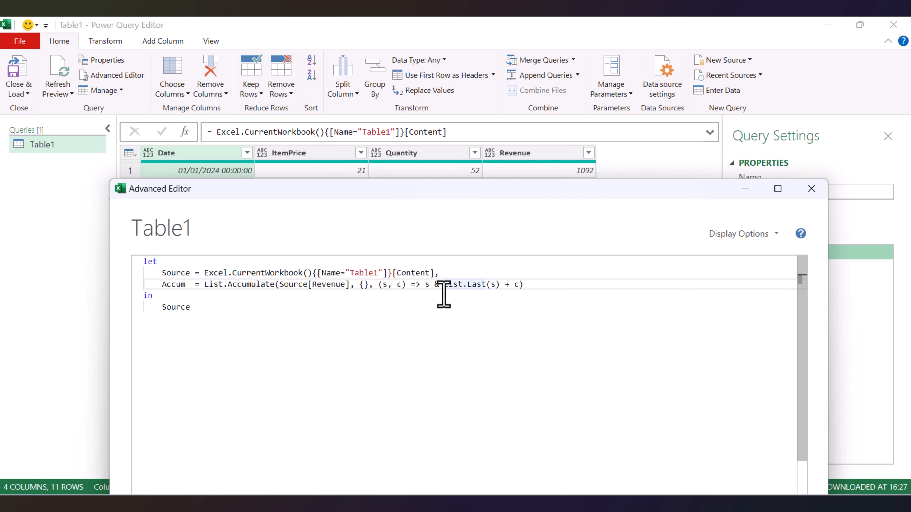
{"action": "type", "text": "{"}
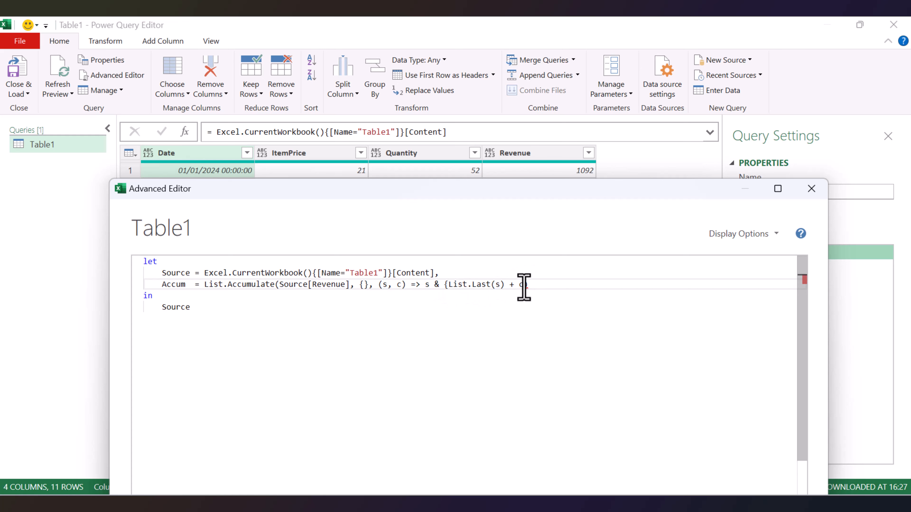
{"action": "type", "text": "}"}
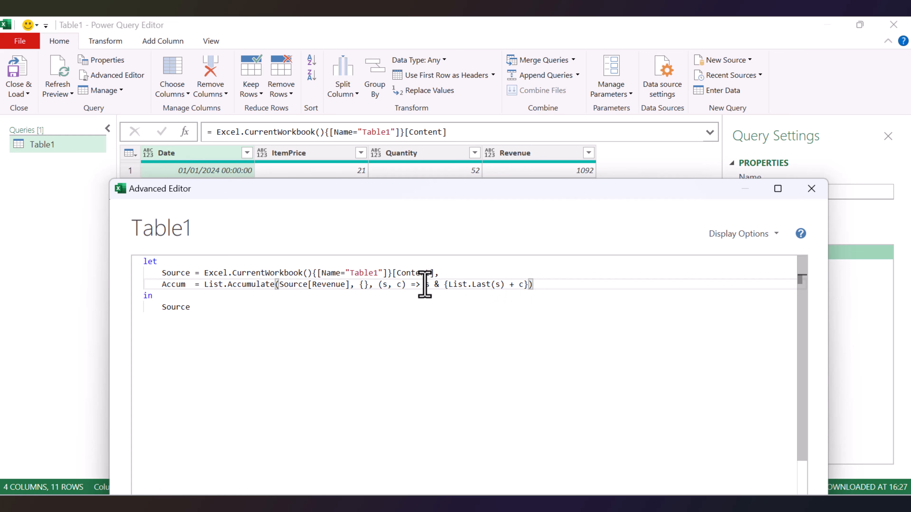
{"action": "left_click_drag", "start_coordinate": [422, 286], "coordinate": [430, 286]}
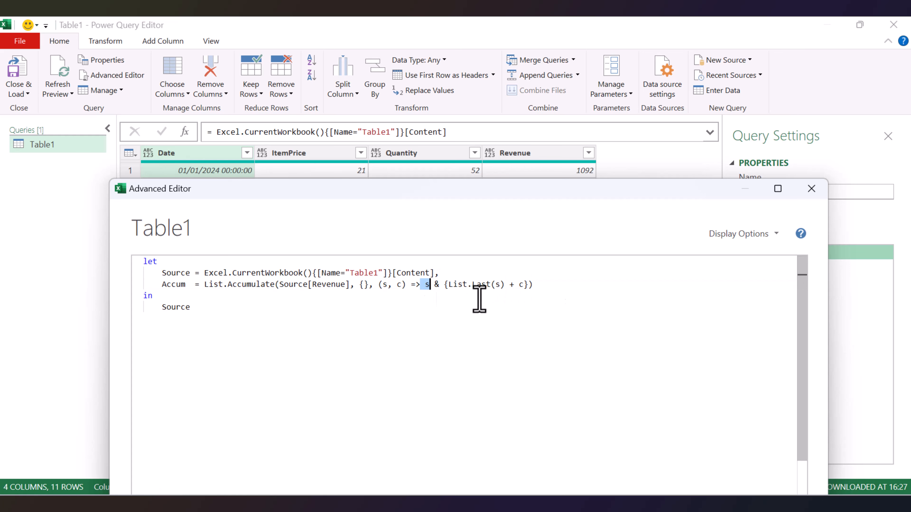
Make the query return Accum instead of Source after the in keyword, and apply the code.
{"action": "left_click", "coordinate": [181, 294]}
{"action": "triple_click", "coordinate": [178, 285]}
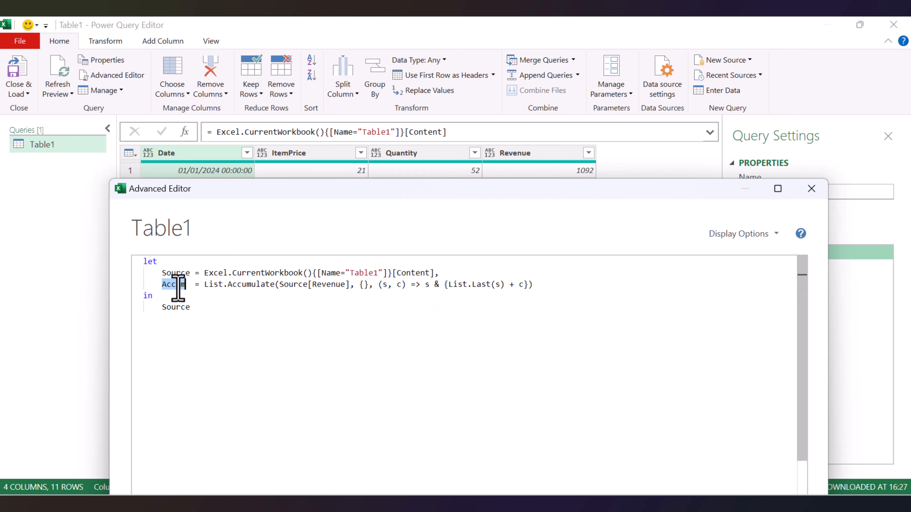
{"action": "double_click", "coordinate": [178, 285]}
{"action": "key", "text": "ctrl+c"}
{"action": "double_click", "coordinate": [176, 307]}
{"action": "key", "text": "ctrl+v"}
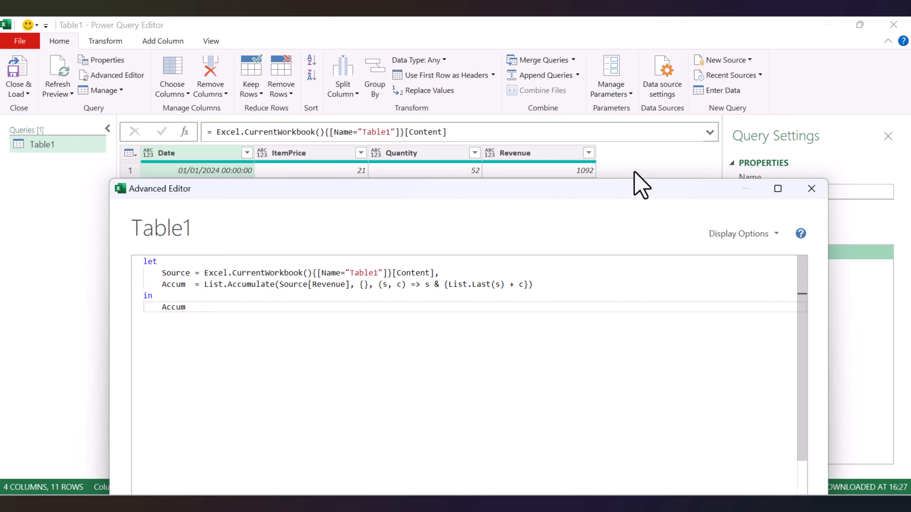
{"action": "left_click_drag", "start_coordinate": [578, 192], "coordinate": [573, 227]}
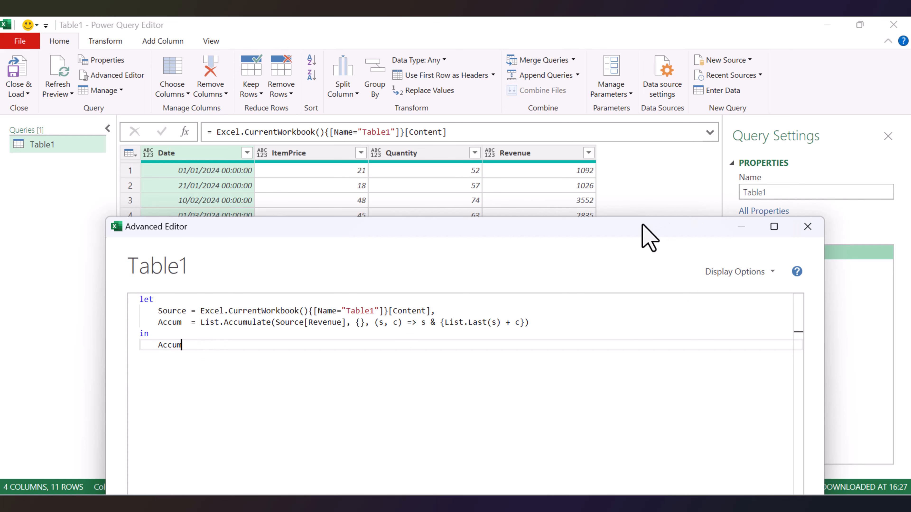
{"action": "left_click_drag", "start_coordinate": [641, 225], "coordinate": [615, 123]}
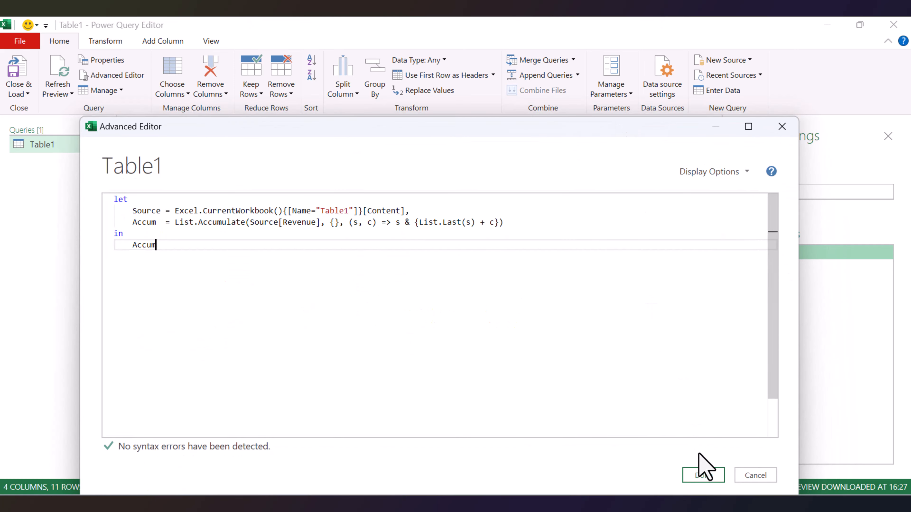
{"action": "left_click", "coordinate": [702, 476]}
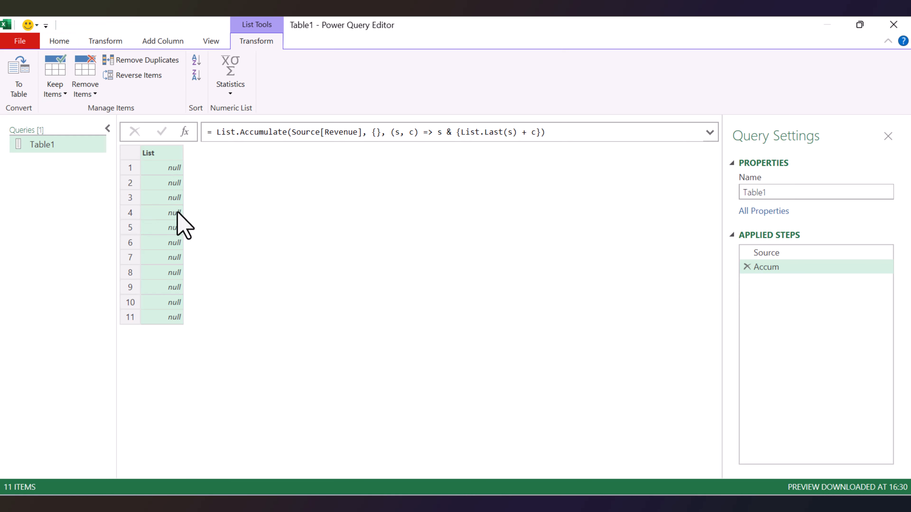
Reopen the query code in the Advanced Editor and add 0 as the default value in List.Last(s, 0).
{"action": "left_click", "coordinate": [55, 40]}
{"action": "left_click", "coordinate": [102, 75]}
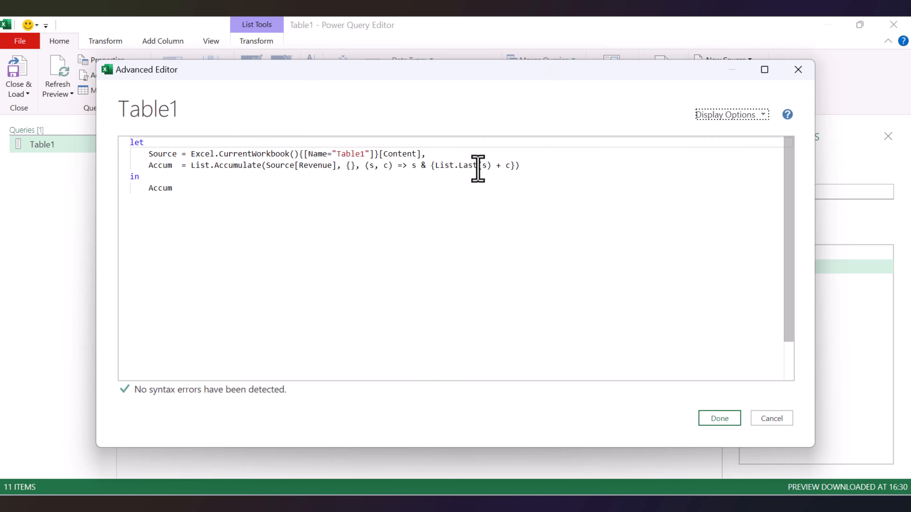
{"action": "left_click_drag", "start_coordinate": [483, 166], "coordinate": [489, 166]}
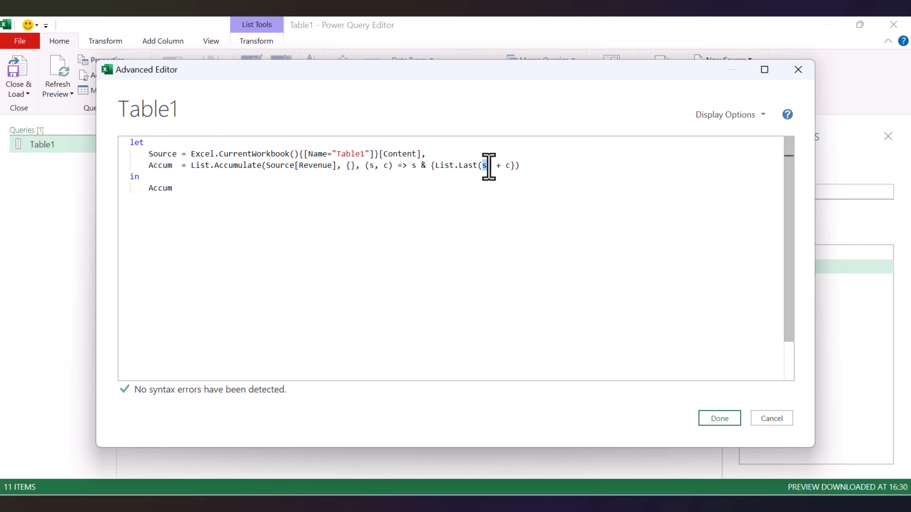
{"action": "left_click_drag", "start_coordinate": [344, 167], "coordinate": [351, 166]}
{"action": "left_click", "coordinate": [430, 166]}
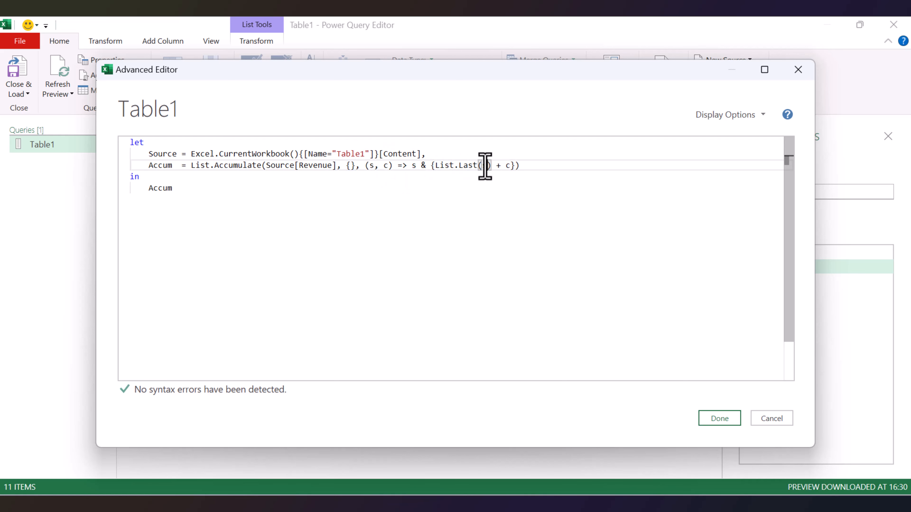
{"action": "type", "text": ","}
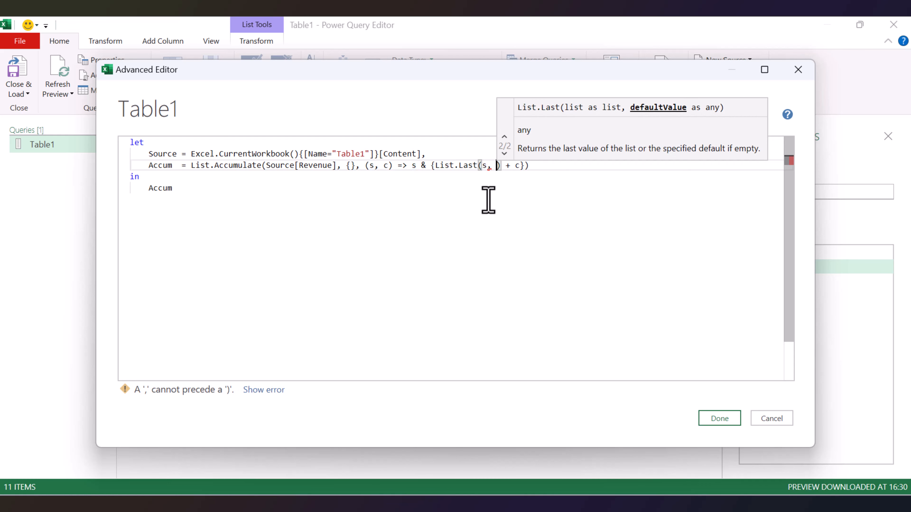
{"action": "left_click", "coordinate": [350, 165]}
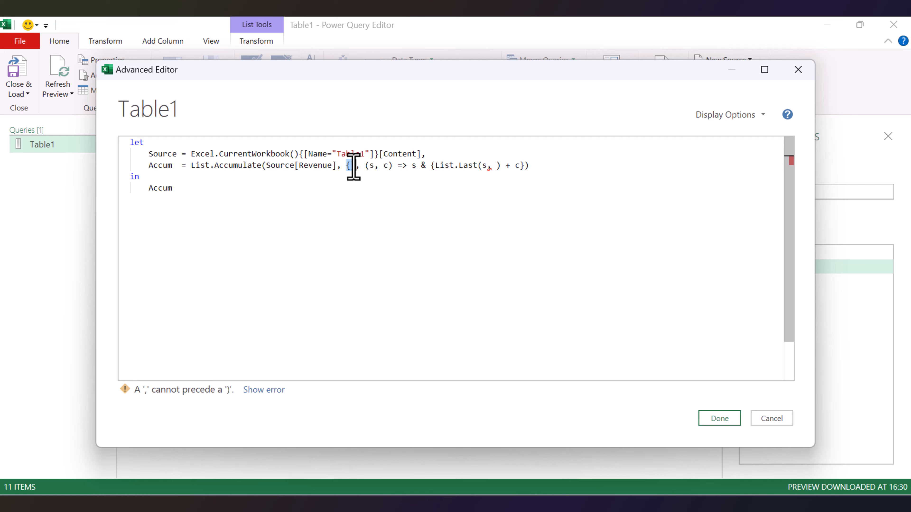
{"action": "left_click", "coordinate": [497, 166]}
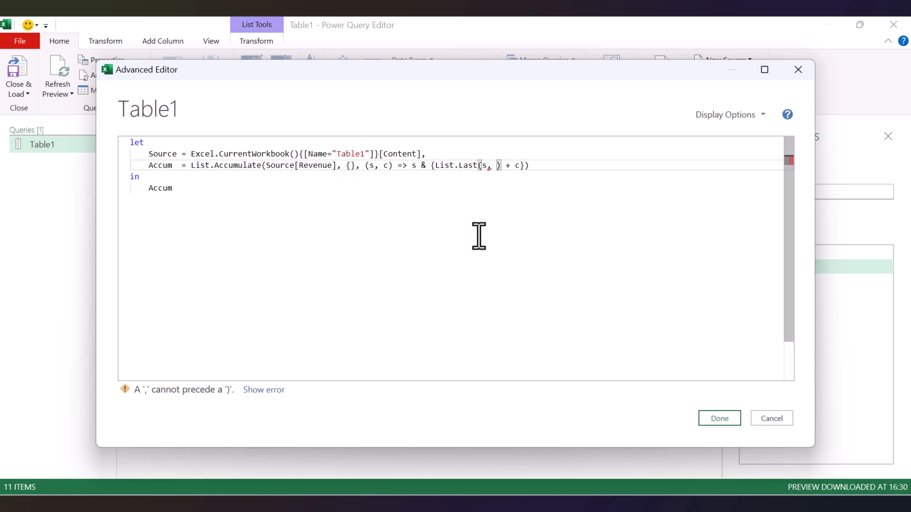
{"action": "type", "text": "0"}
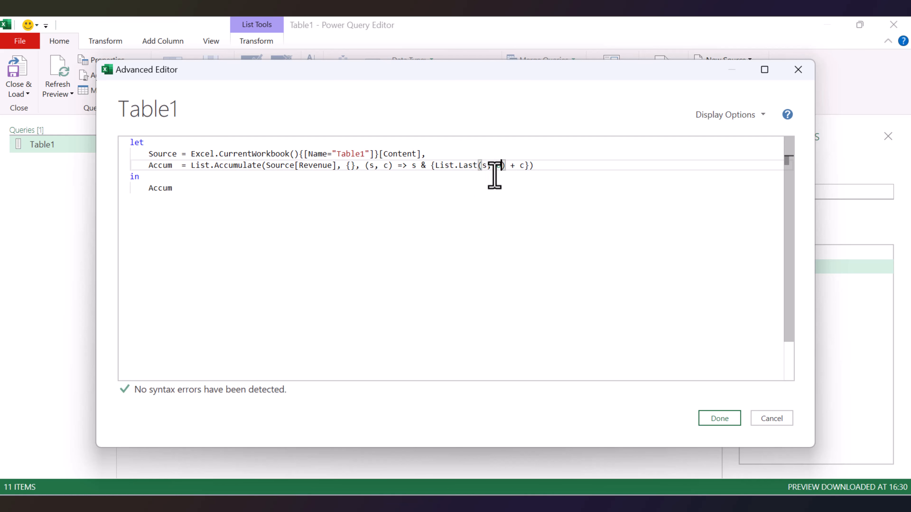
Re-enter the second argument of List.Last as 0 after the comma and apply the edited query code.
{"action": "key", "text": "BackSpace"}
{"action": "key", "text": "BackSpace"}
{"action": "key", "text": "BackSpace"}
{"action": "type", "text": ","}
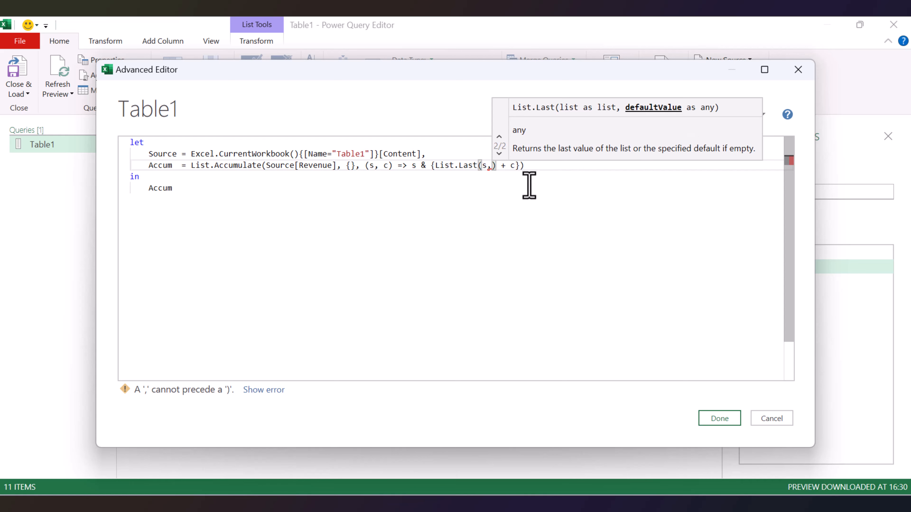
{"action": "type", "text": " 0"}
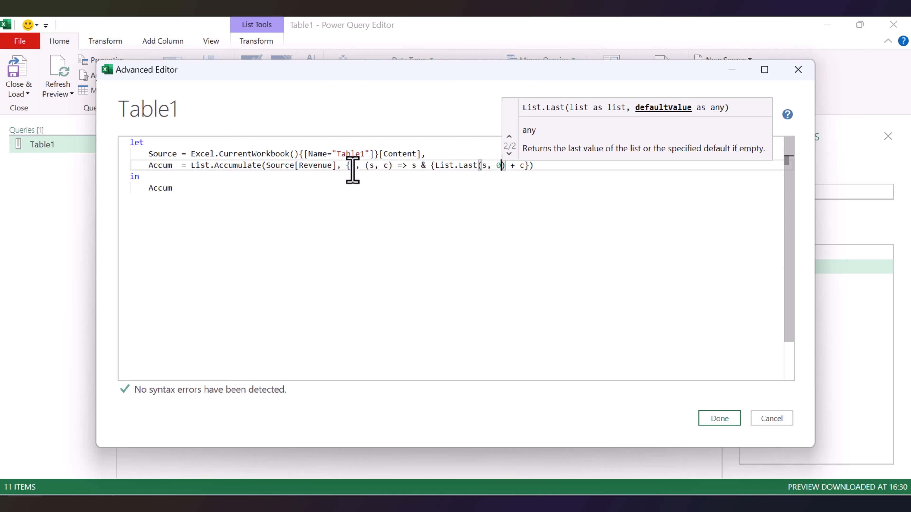
{"action": "double_click", "coordinate": [490, 168]}
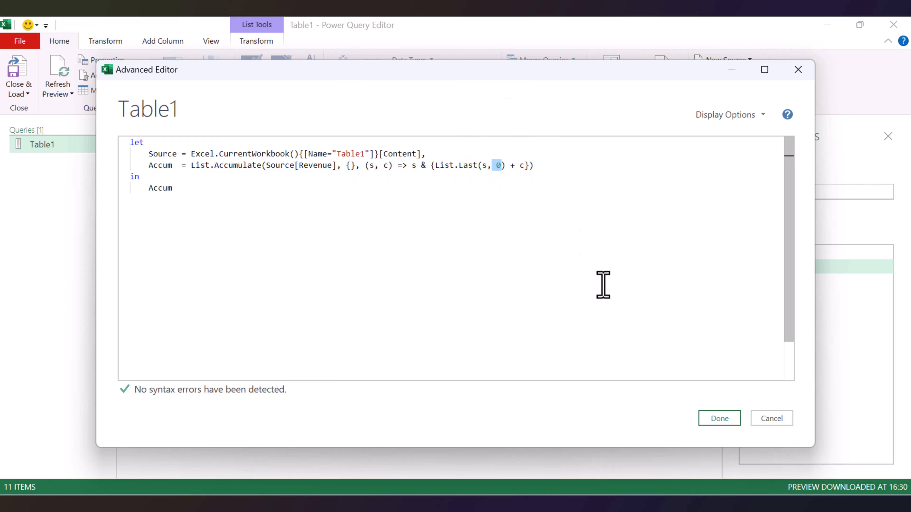
{"action": "left_click", "coordinate": [709, 419]}
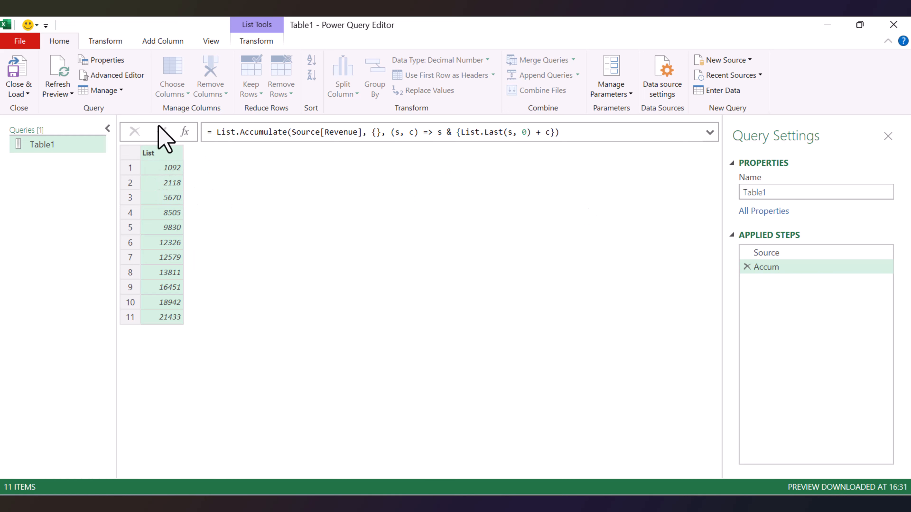
Reopen the Advanced Editor and start a new step named FromColumns on its own line below Accum.
{"action": "left_click", "coordinate": [112, 76]}
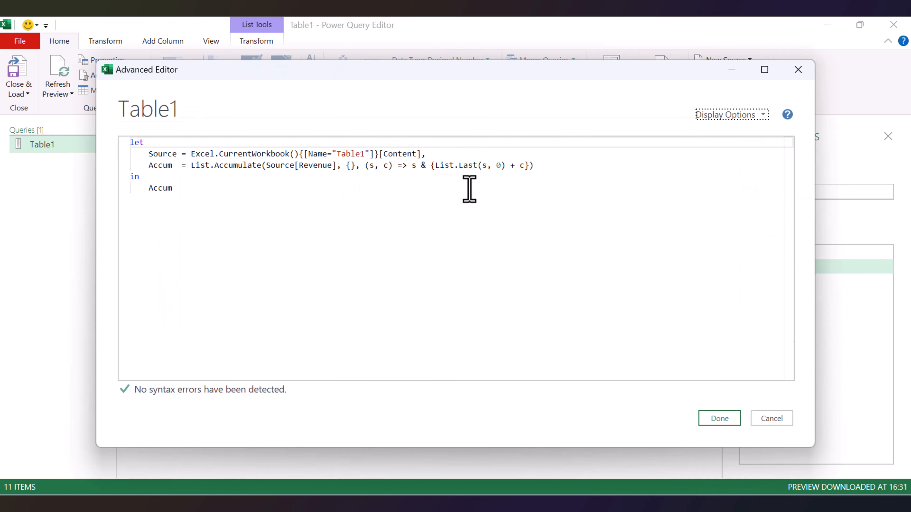
{"action": "left_click", "coordinate": [537, 166]}
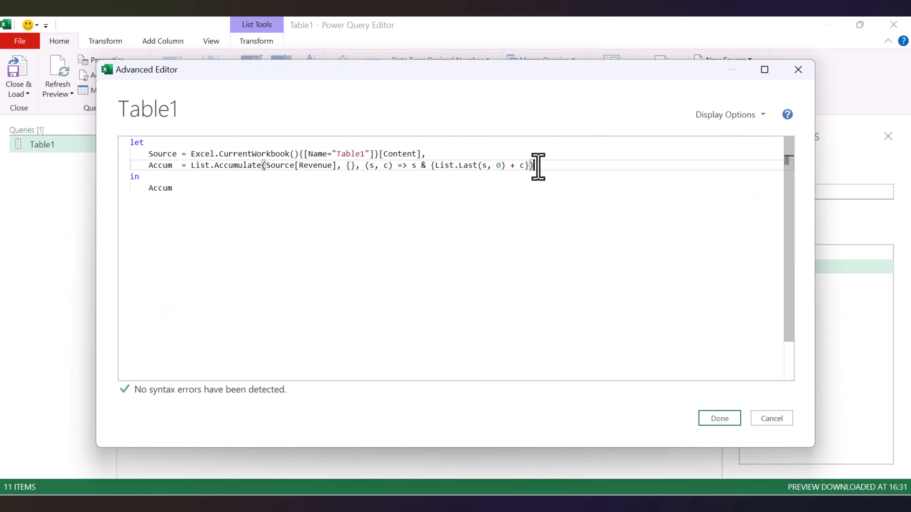
{"action": "type", "text": ","}
{"action": "key", "text": "Return"}
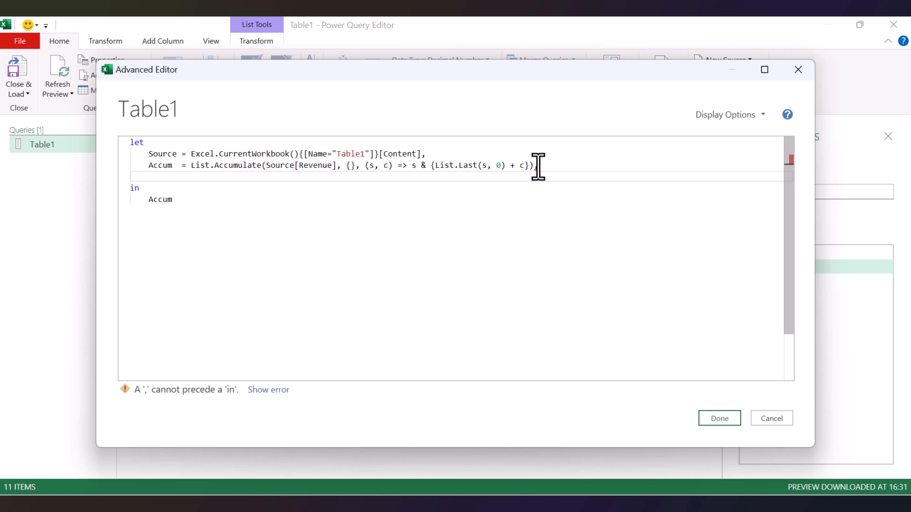
{"action": "double_click", "coordinate": [161, 166]}
{"action": "left_click", "coordinate": [157, 180]}
{"action": "type", "text": "F"}
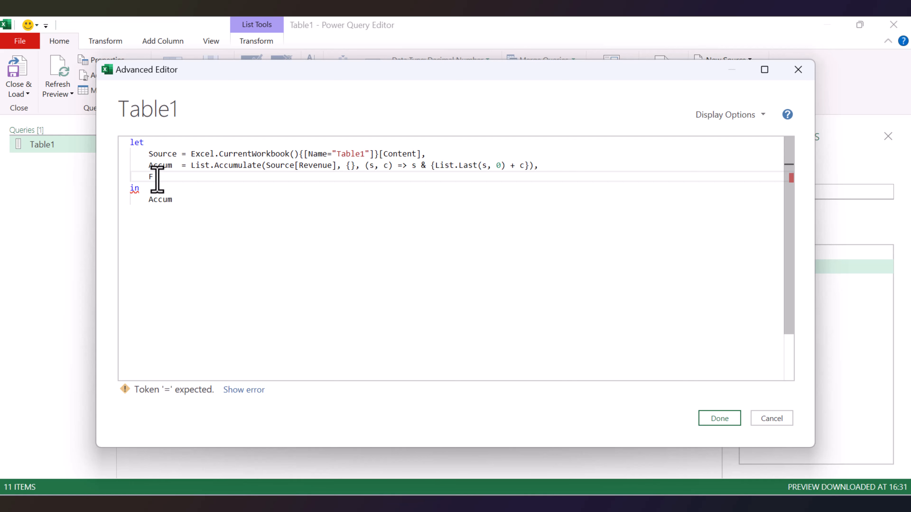
{"action": "type", "text": "rom romColum"}
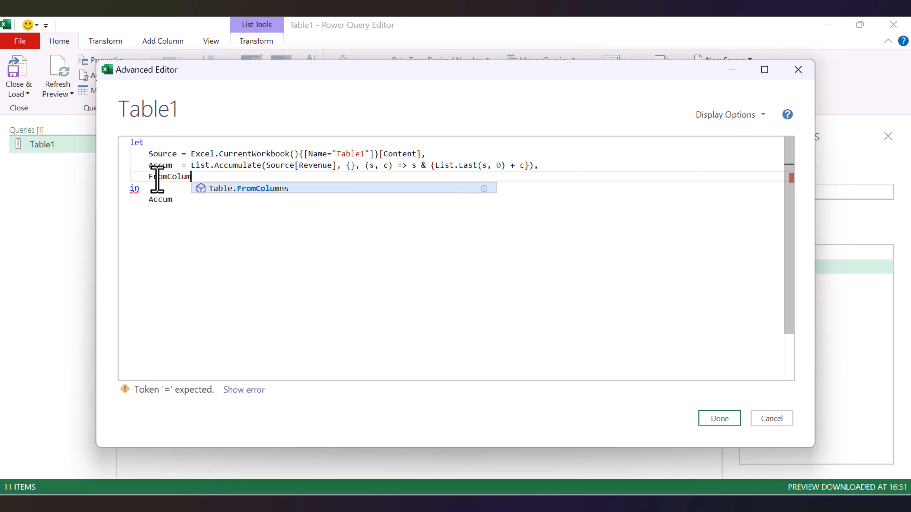
{"action": "type", "text": "ns ="}
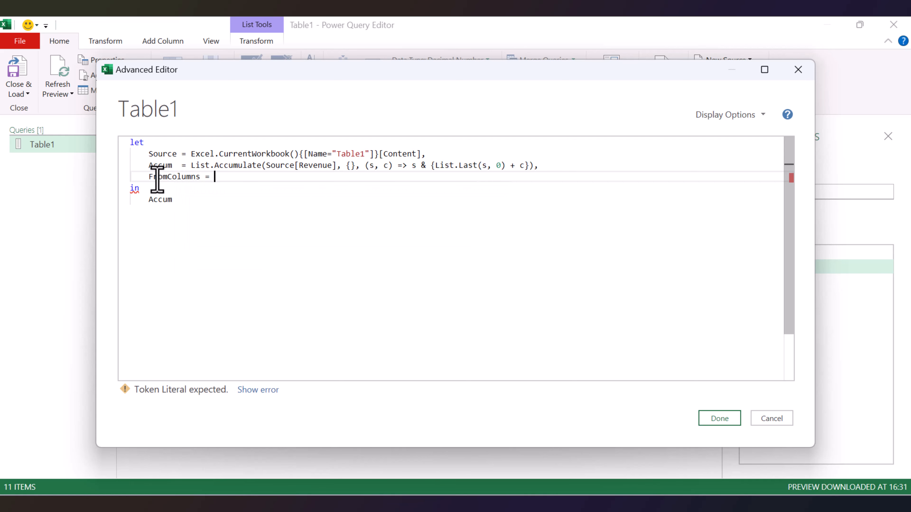
Define the FromColumns step as Table.ToColumns(Source).
{"action": "double_click", "coordinate": [164, 153]}
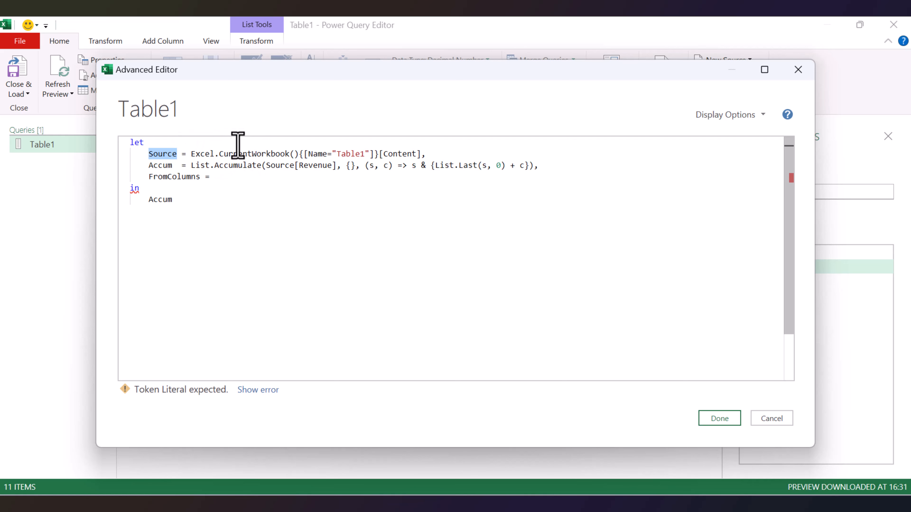
{"action": "left_click", "coordinate": [222, 178]}
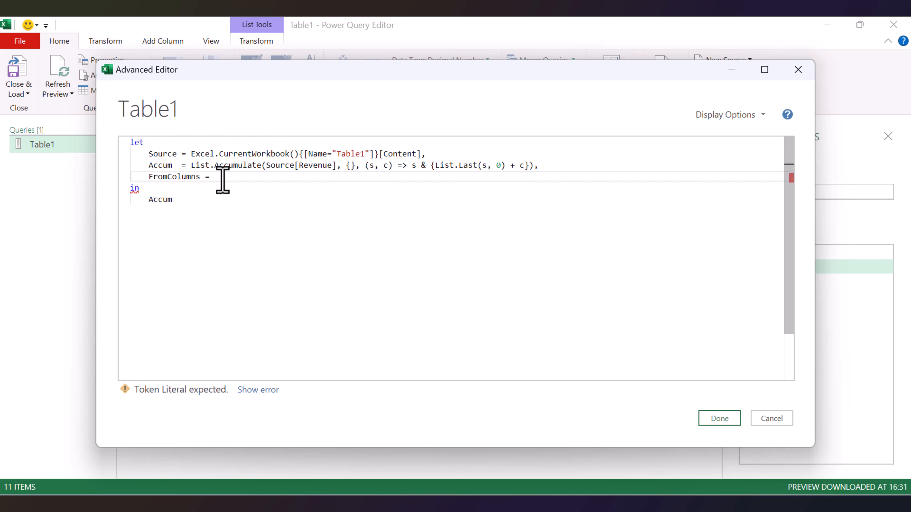
{"action": "type", "text": "table.toco"}
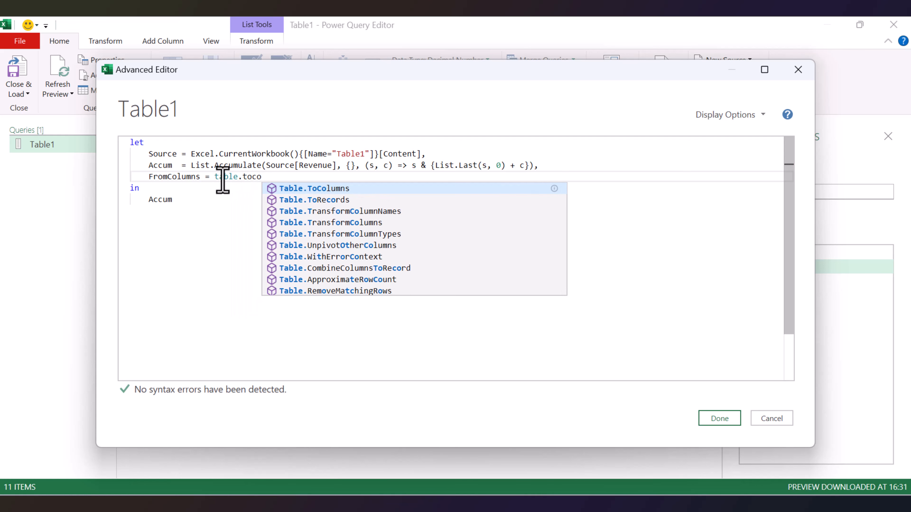
{"action": "key", "text": "Tab"}
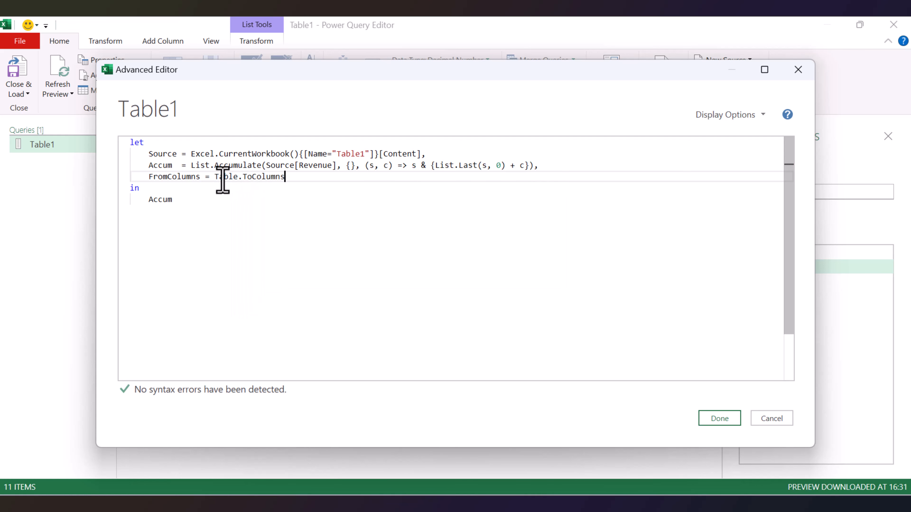
{"action": "type", "text": "(Source"}
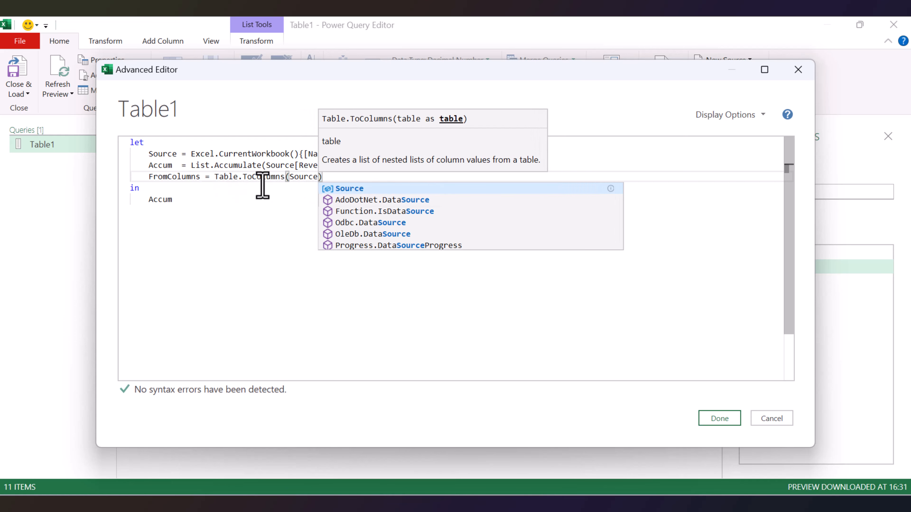
Append the running total list to the column lists by adding & {Accum} after Table.ToColumns(Source).
{"action": "left_click", "coordinate": [329, 178]}
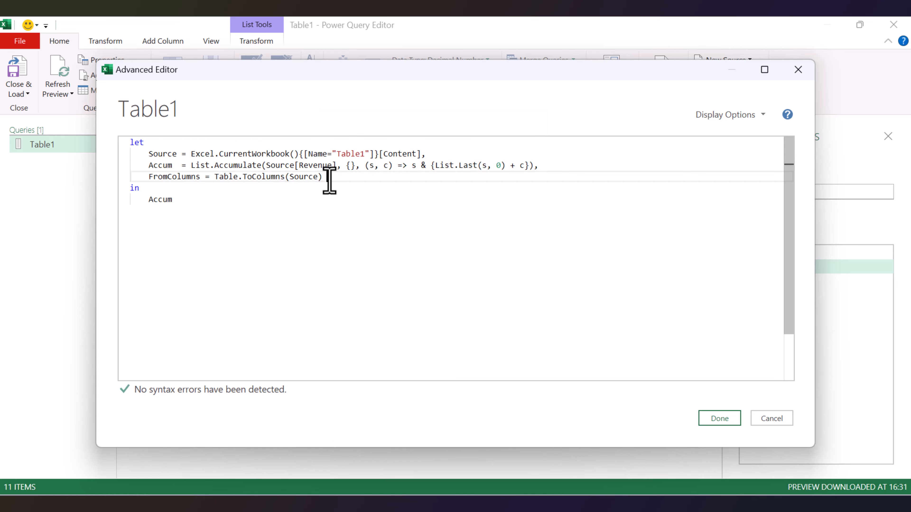
{"action": "type", "text": ","}
{"action": "type", "text": " {"}
{"action": "type", "text": "Accu"}
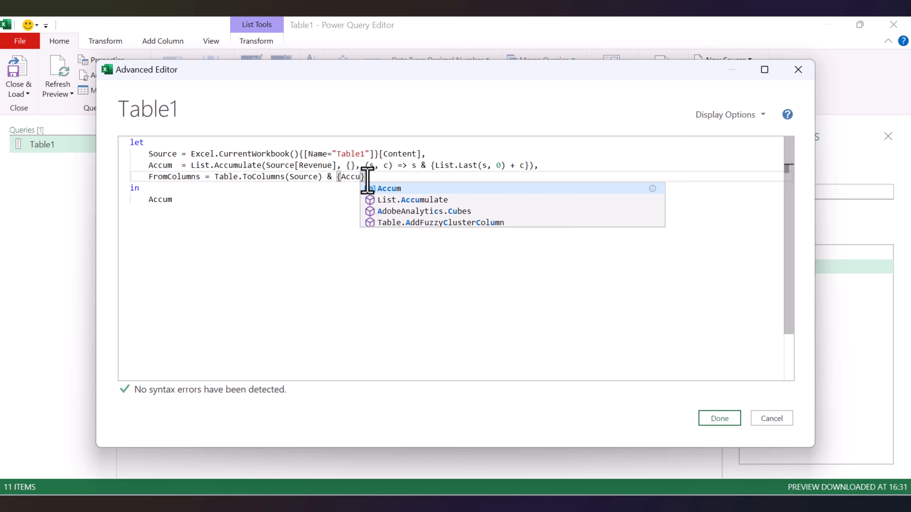
{"action": "left_click_drag", "start_coordinate": [368, 181], "coordinate": [356, 180]}
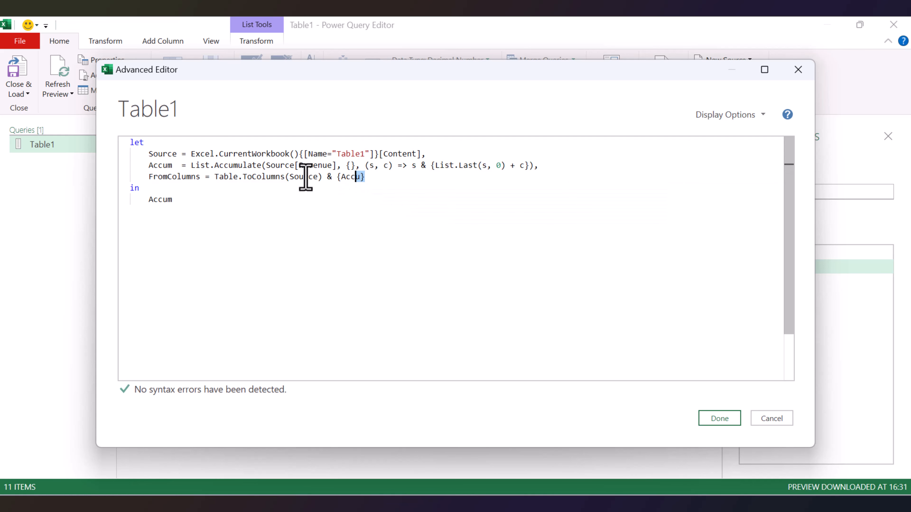
{"action": "left_click_drag", "start_coordinate": [210, 179], "coordinate": [323, 179]}
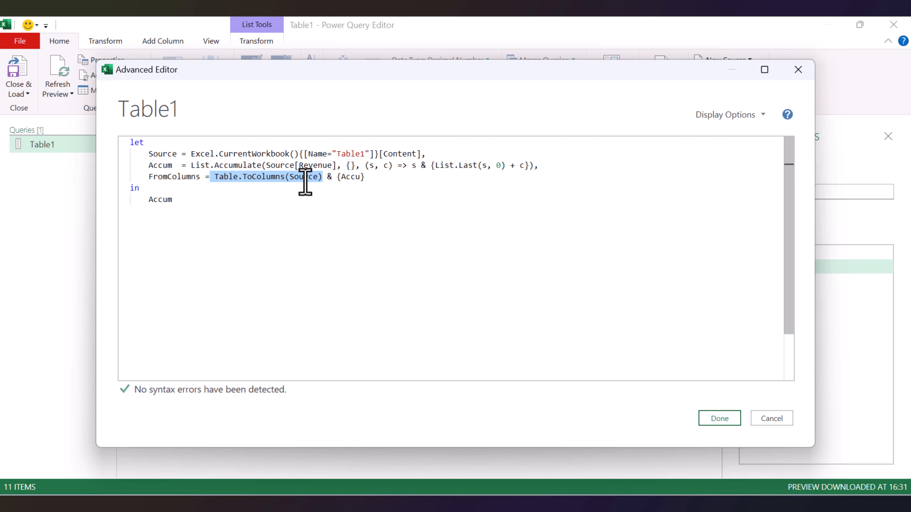
{"action": "left_click", "coordinate": [356, 177]}
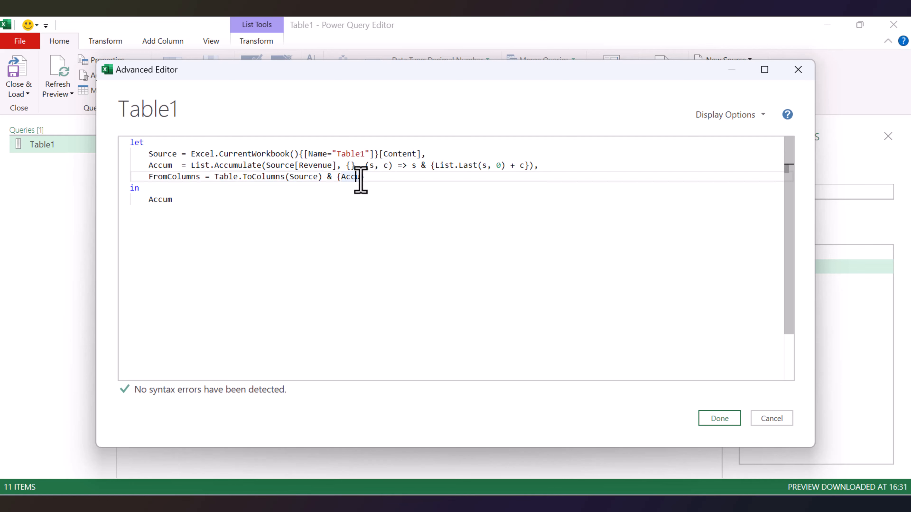
{"action": "type", "text": "m"}
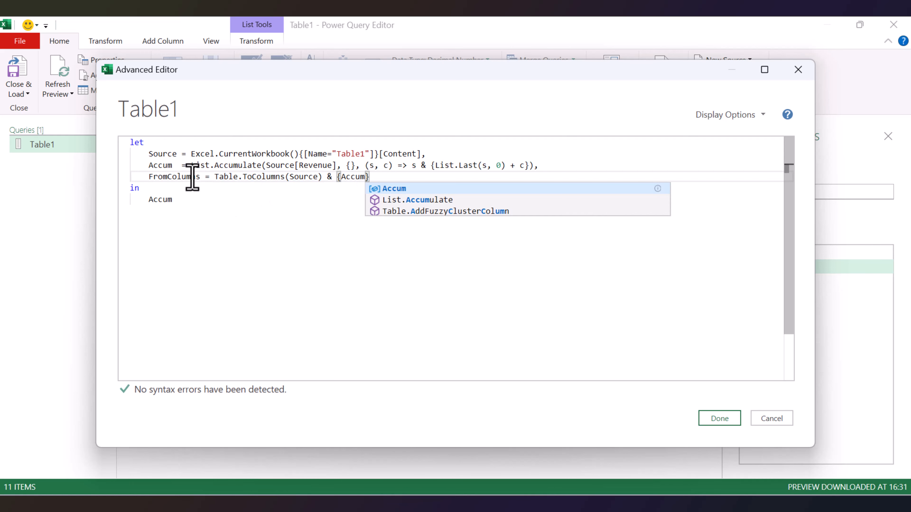
Rename the FromColumns step to Columns and return Columns as the query's output after in.
{"action": "double_click", "coordinate": [181, 177]}
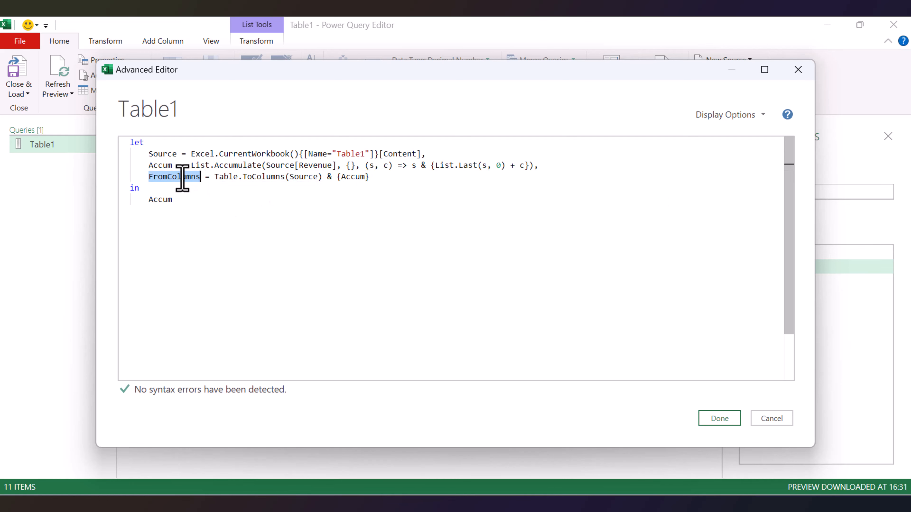
{"action": "left_click", "coordinate": [213, 177]}
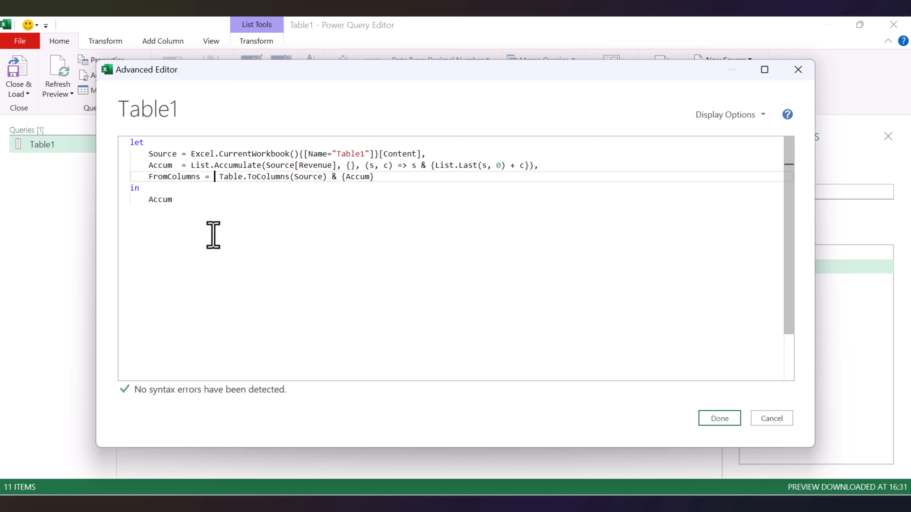
{"action": "double_click", "coordinate": [160, 178]}
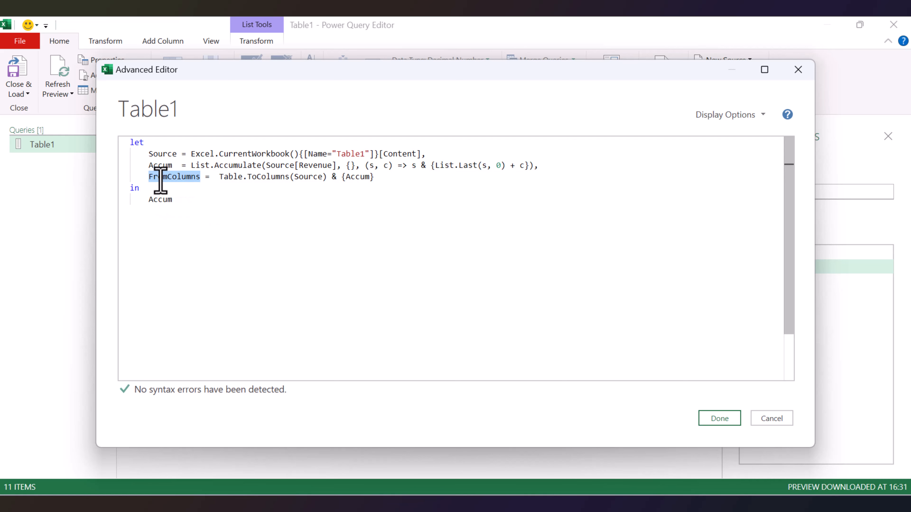
{"action": "type", "text": "Columns"}
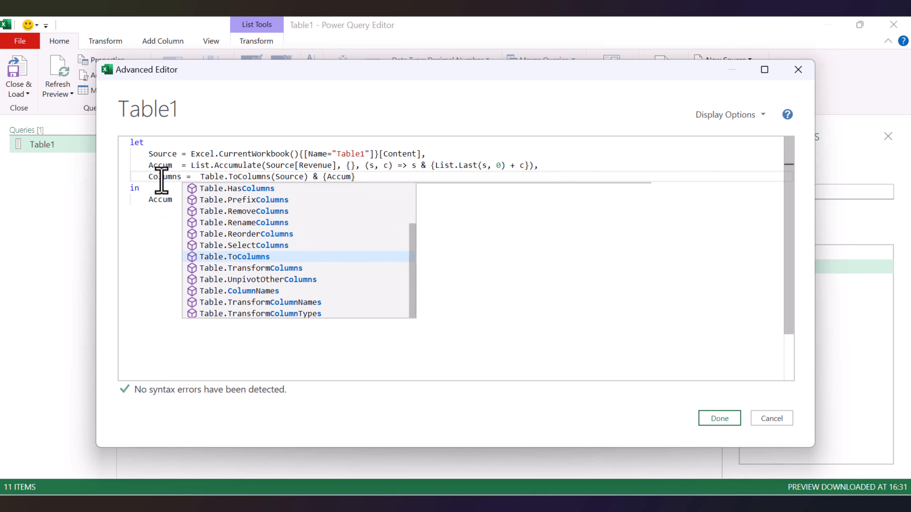
{"action": "double_click", "coordinate": [161, 176]}
{"action": "key", "text": "ctrl+c"}
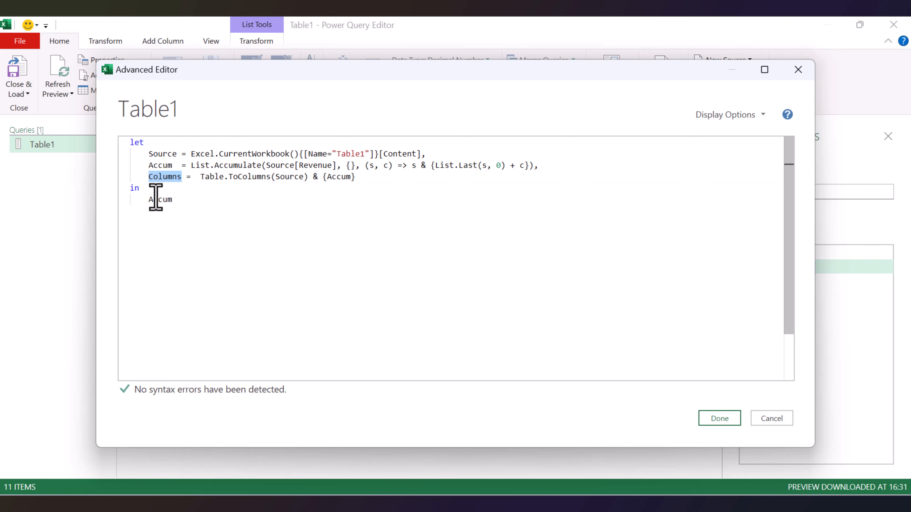
{"action": "double_click", "coordinate": [155, 199]}
{"action": "key", "text": "ctrl+v"}
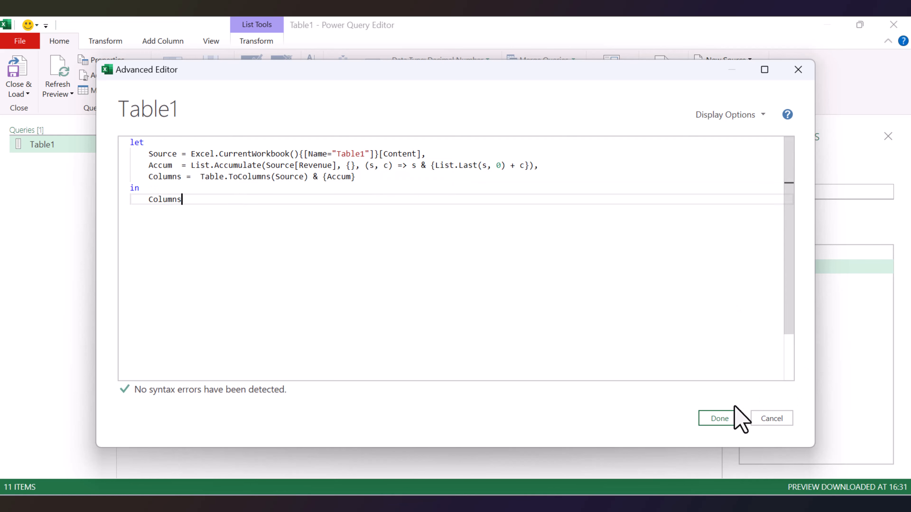
Apply the edited query code and preview the contents of the first and fifth lists.
{"action": "left_click", "coordinate": [725, 420]}
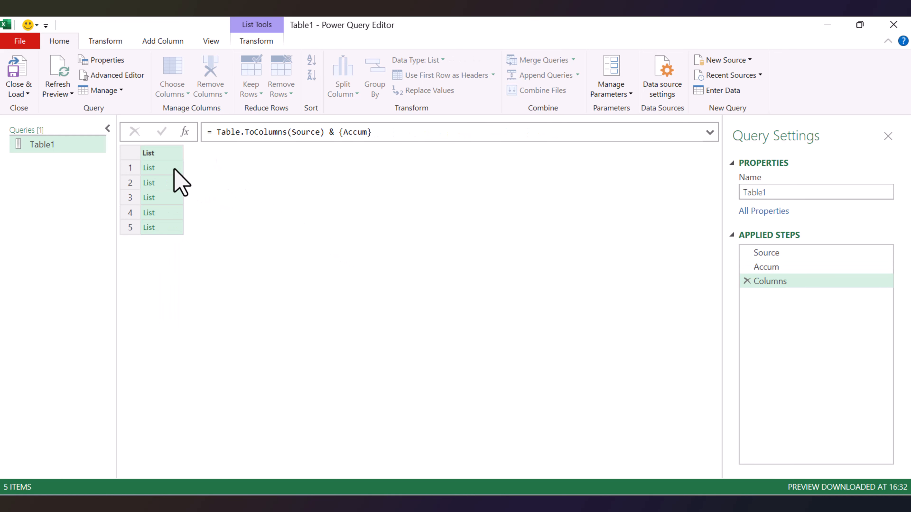
{"action": "left_click", "coordinate": [174, 168]}
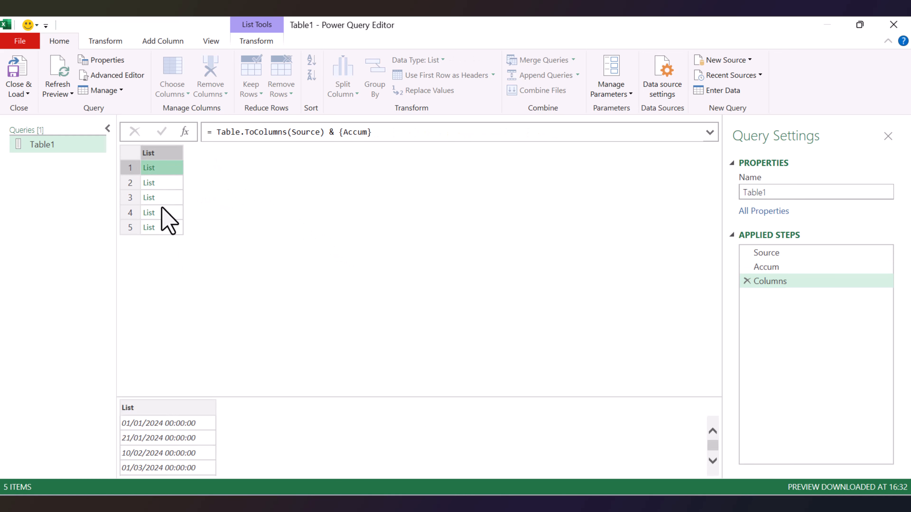
{"action": "left_click", "coordinate": [162, 227]}
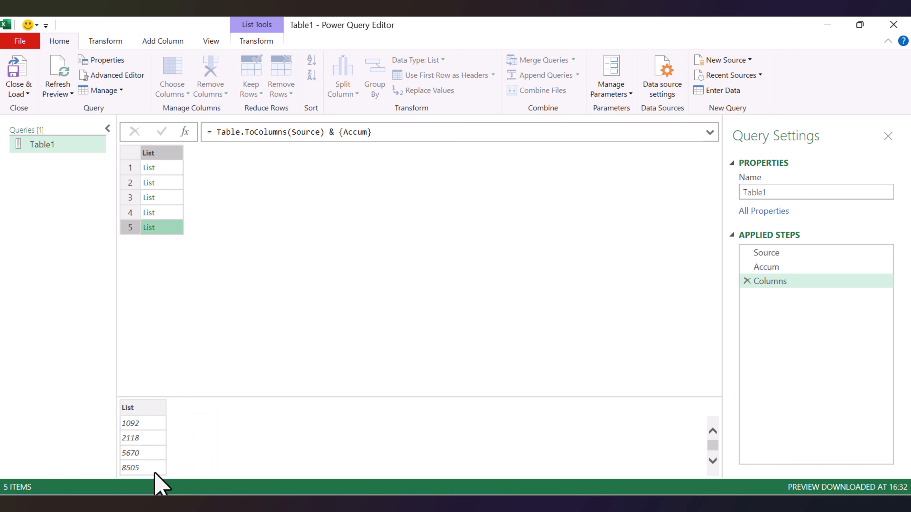
Reopen the Advanced Editor, wrap the Columns expression Table.ToColumns(Source) & {Accum} in Table.FromColumns( ), and apply the code.
{"action": "left_click", "coordinate": [108, 75]}
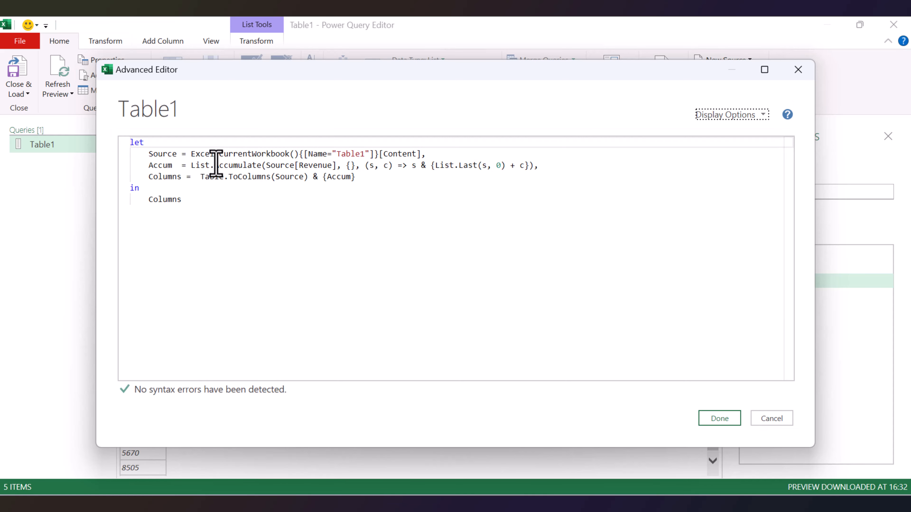
{"action": "left_click", "coordinate": [200, 178]}
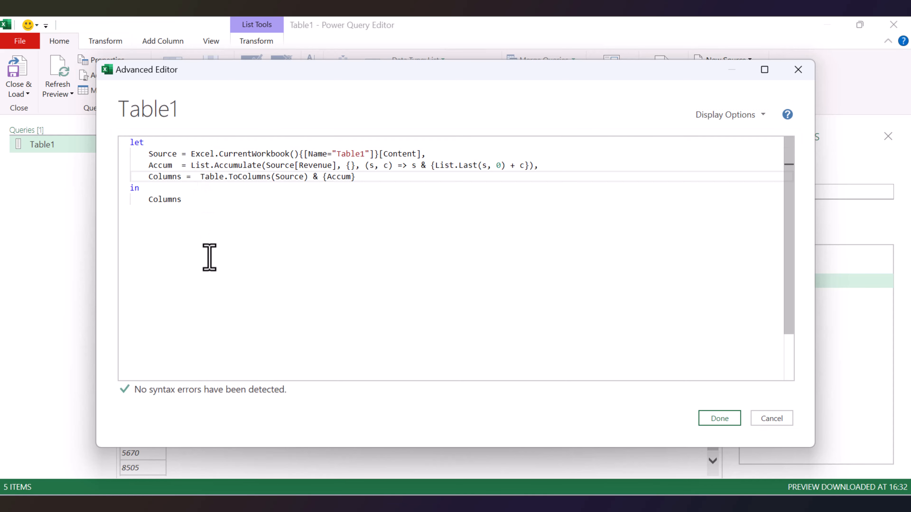
{"action": "type", "text": "table.fr"}
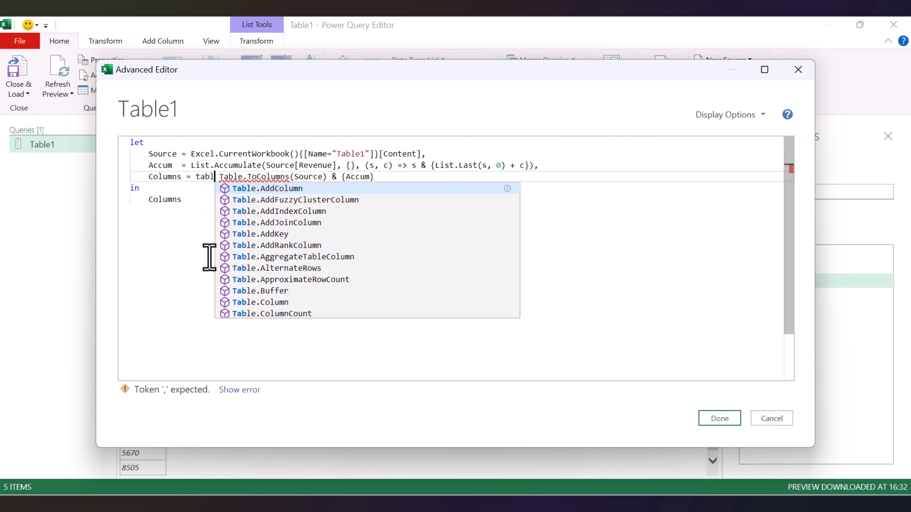
{"action": "type", "text": "omcol"}
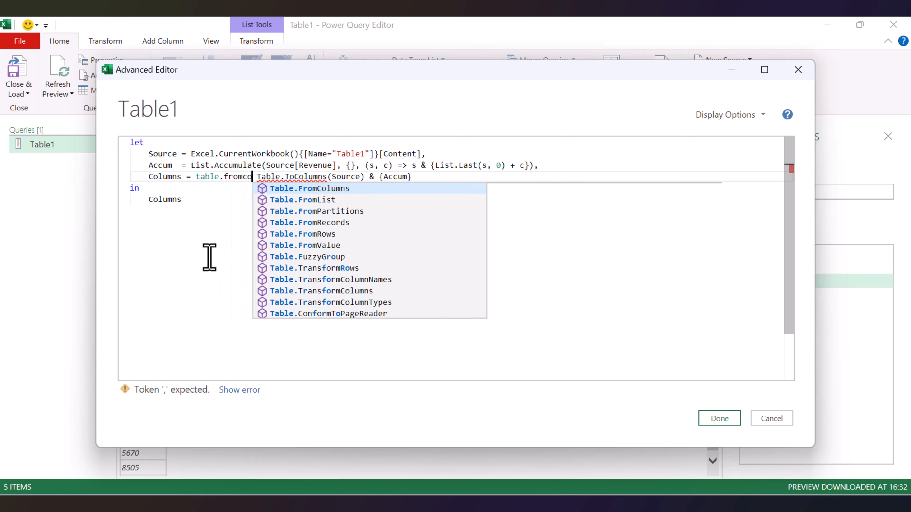
{"action": "key", "text": "Tab"}
{"action": "key", "text": "BackSpace"}
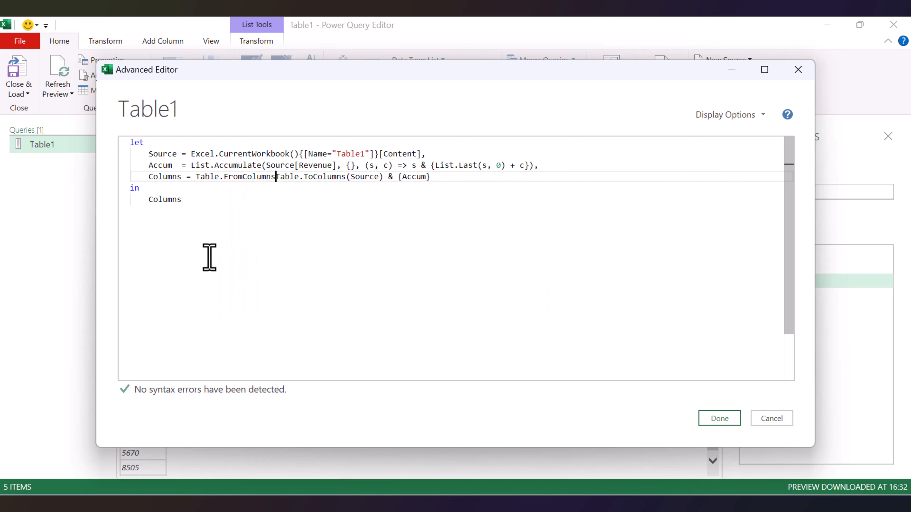
{"action": "type", "text": "("}
{"action": "left_click", "coordinate": [443, 179]}
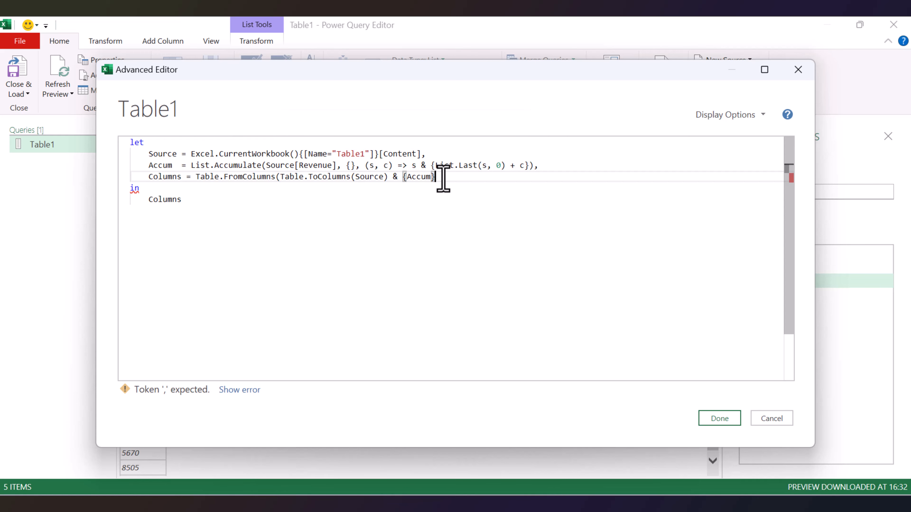
{"action": "type", "text": ")"}
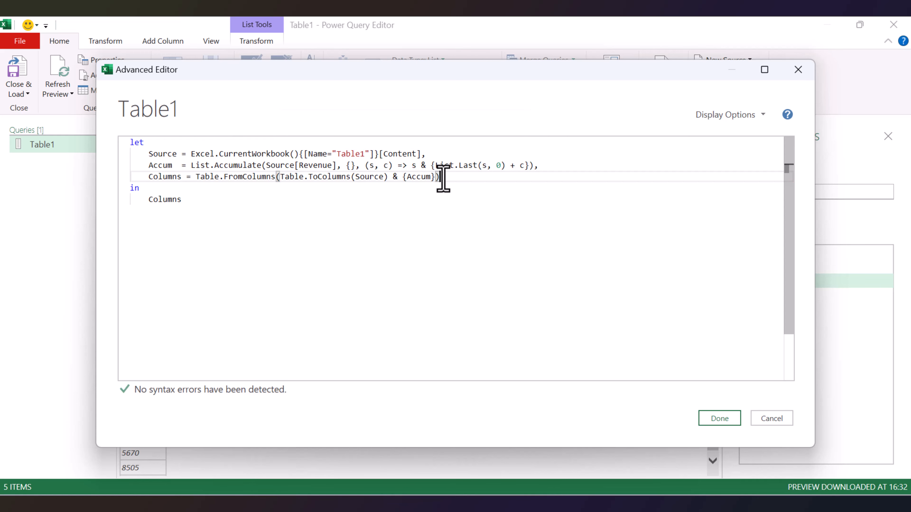
{"action": "left_click", "coordinate": [719, 419]}
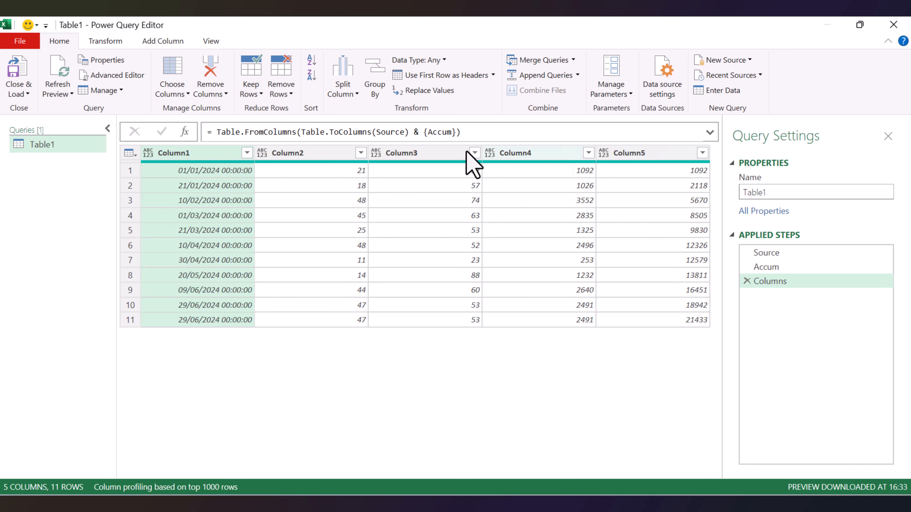
Reopen the Advanced Editor and add Table.ColumnNames(Source) as the second argument of Table.FromColumns.
{"action": "left_click", "coordinate": [105, 75]}
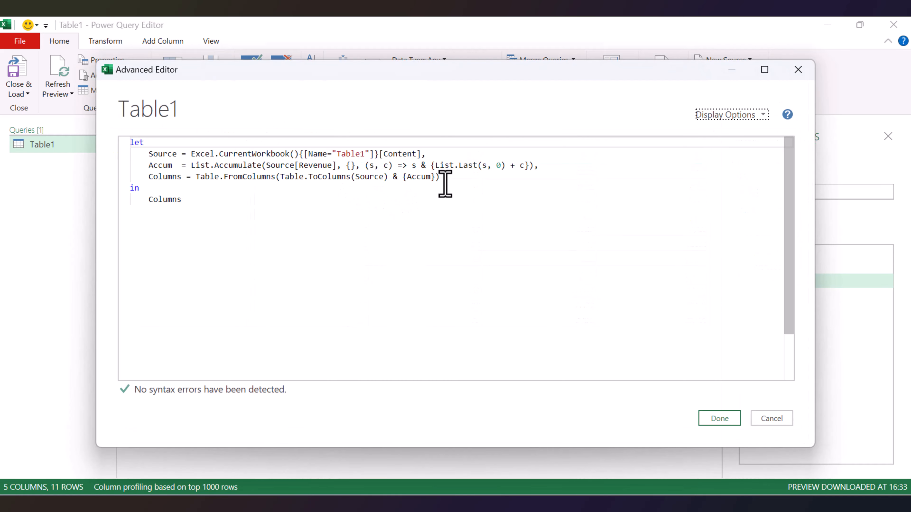
{"action": "left_click", "coordinate": [436, 176]}
{"action": "type", "text": ","}
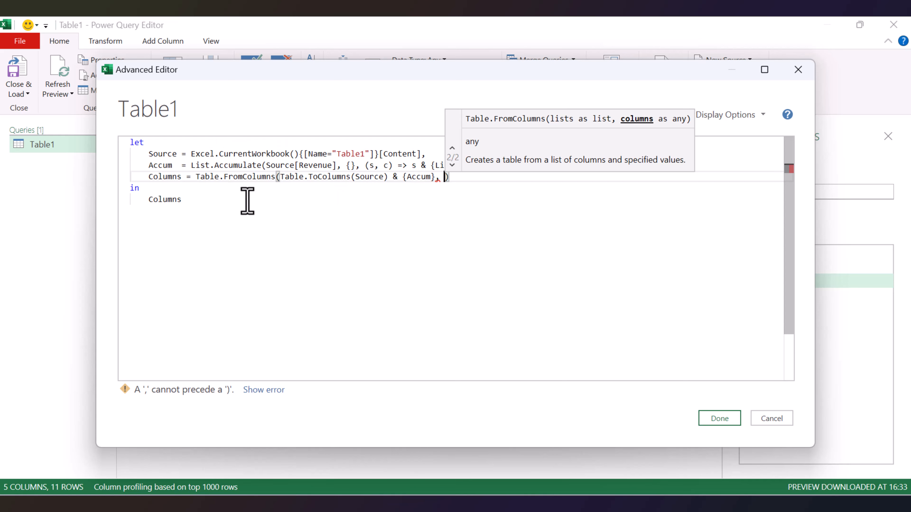
{"action": "type", "text": "table.olum"}
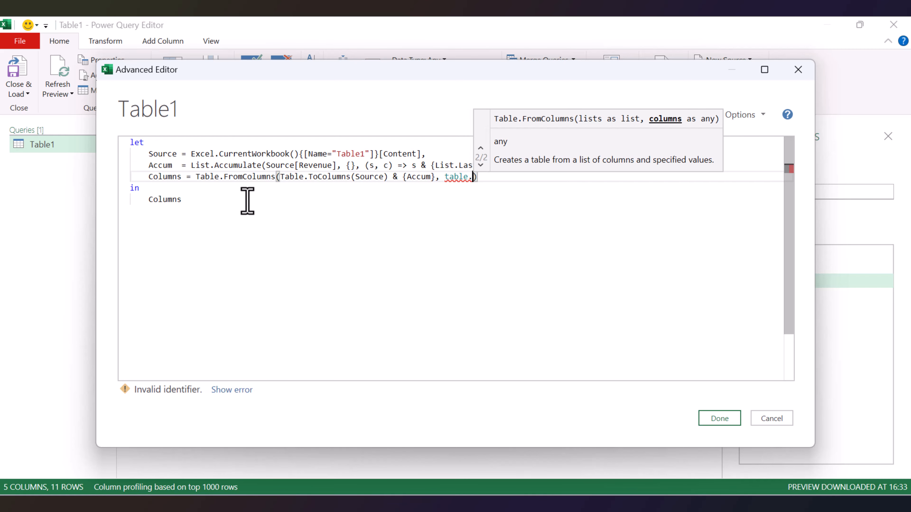
{"action": "type", "text": "n"}
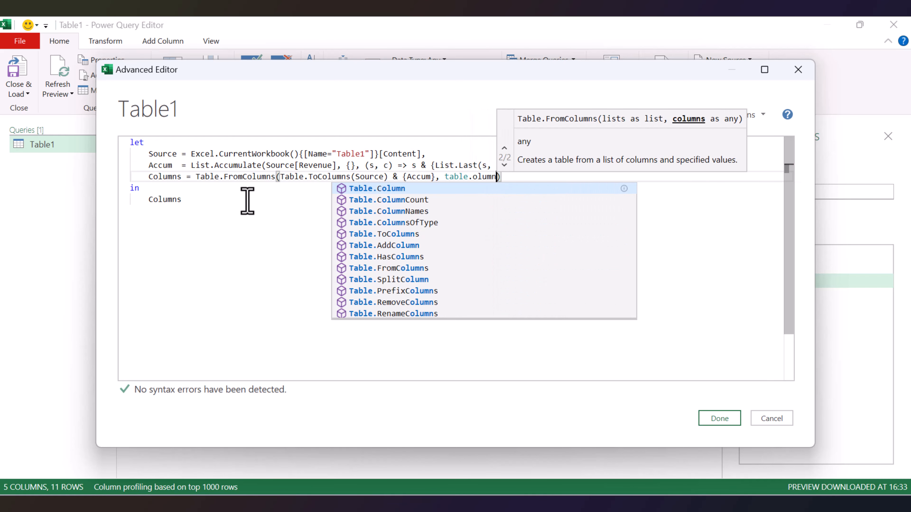
{"action": "type", "text": "N"}
{"action": "key", "text": "Tab"}
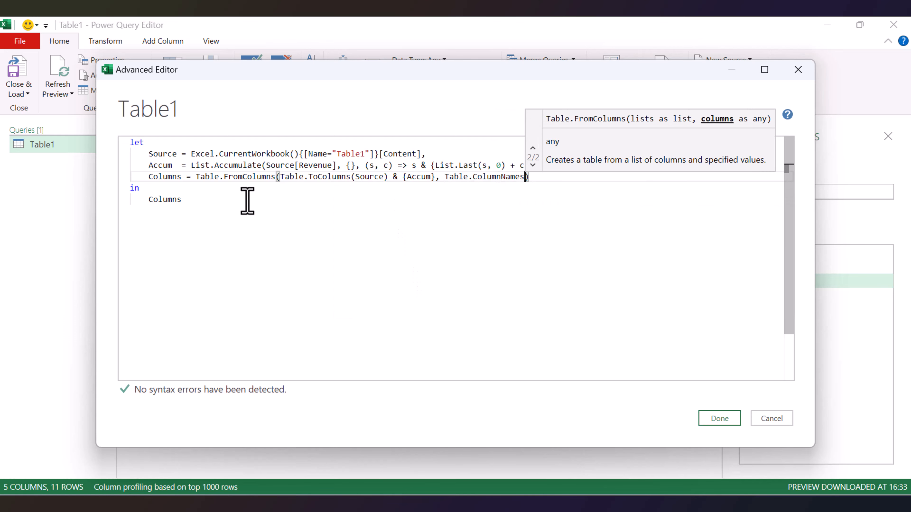
{"action": "type", "text": "(Source"}
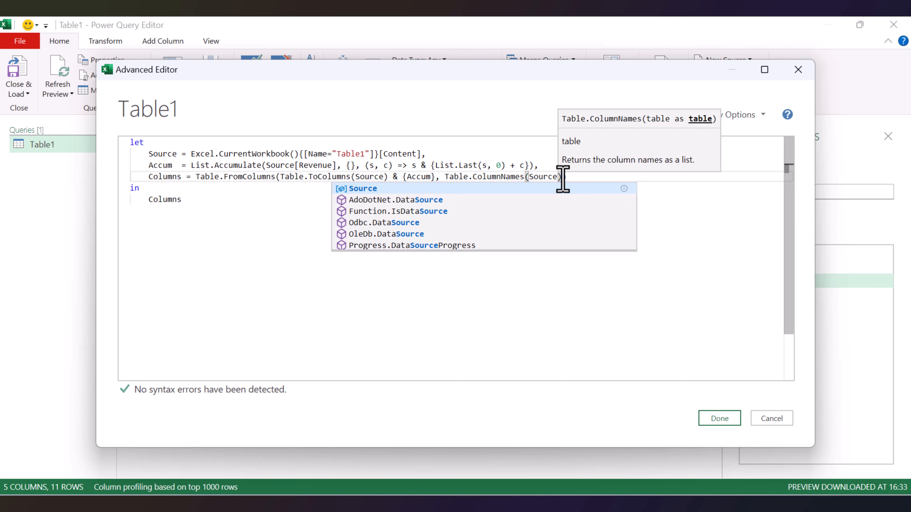
{"action": "type", "text": "))&"}
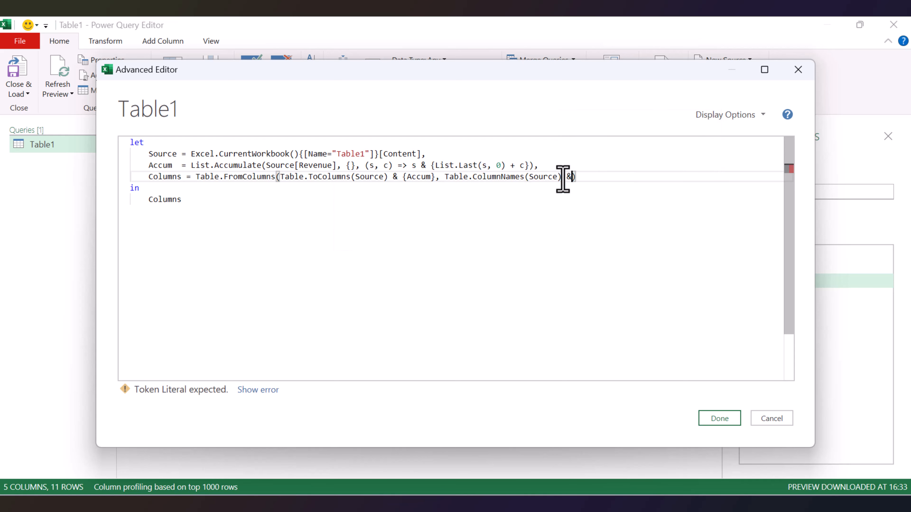
{"action": "type", "text": "{\"RunningTotal"}
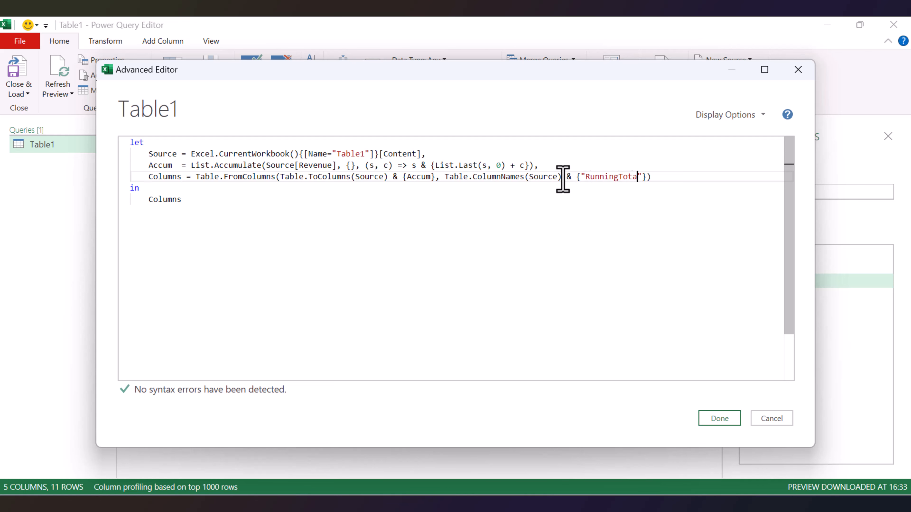
Append & {"RunningTotal"} to the column names list and apply the edited query code.
{"action": "left_click", "coordinate": [725, 420]}
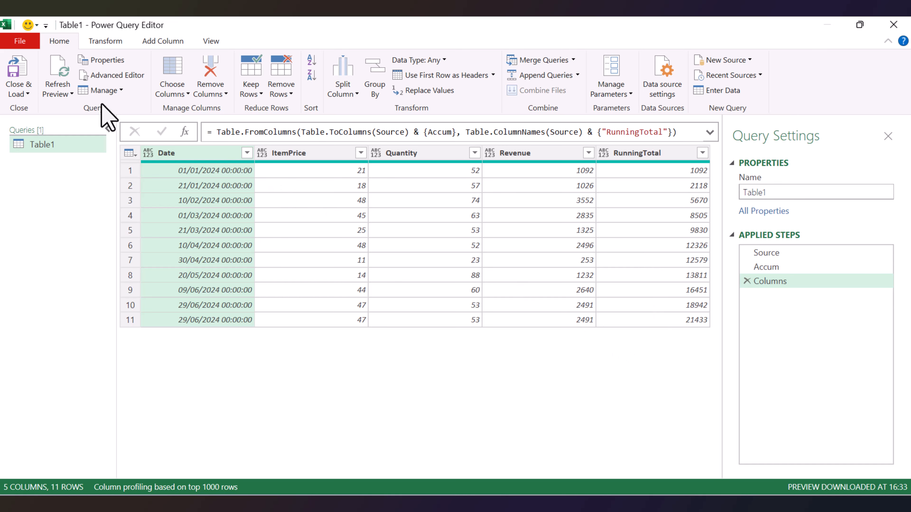
In the Advanced Editor, rename the Columns step to Result, return Result as the query's output, and apply the code.
{"action": "left_click", "coordinate": [112, 76]}
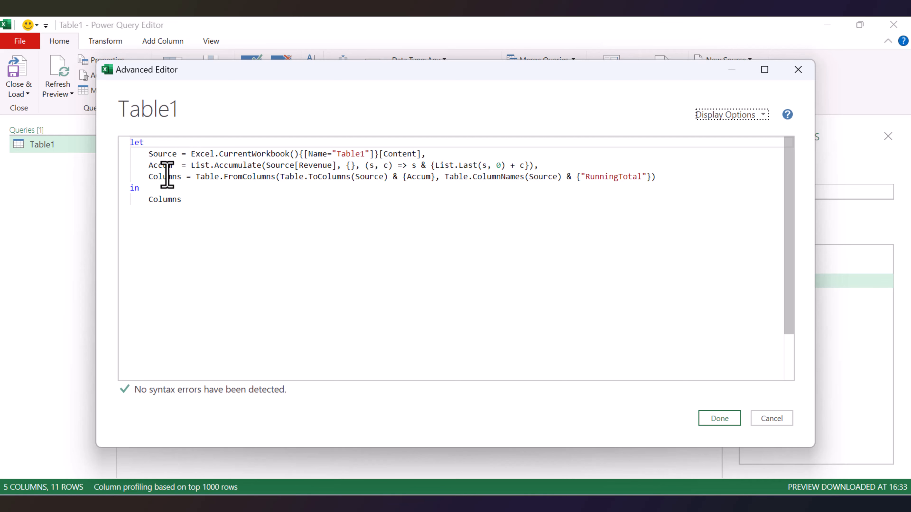
{"action": "double_click", "coordinate": [167, 177]}
{"action": "type", "text": "Result"}
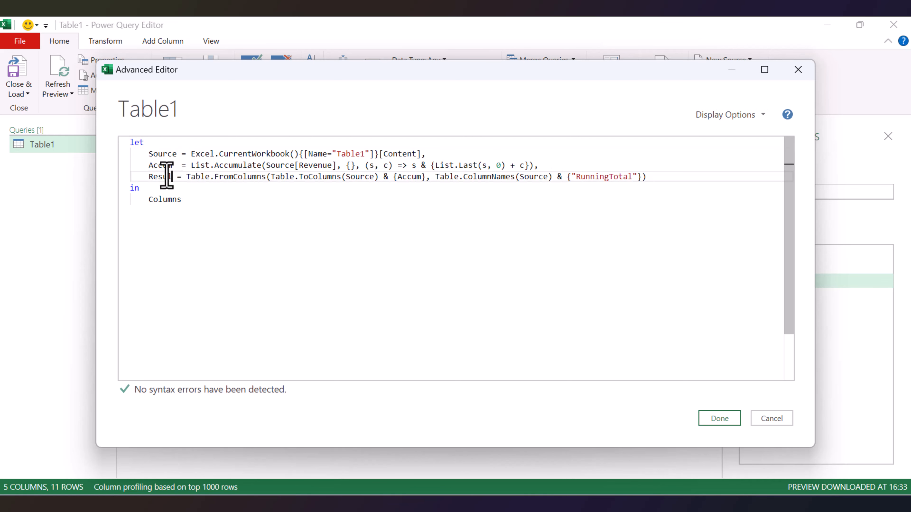
{"action": "double_click", "coordinate": [160, 176]}
{"action": "key", "text": "ctrl+c"}
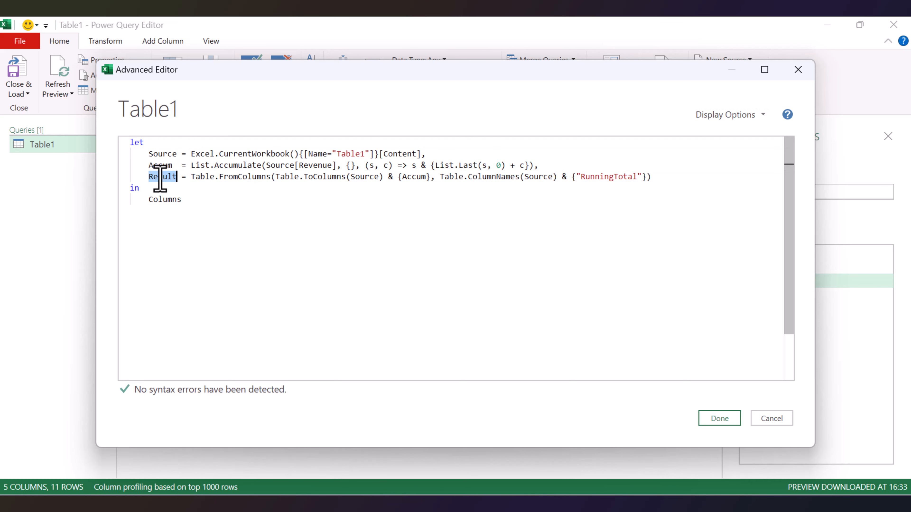
{"action": "double_click", "coordinate": [163, 199]}
{"action": "key", "text": "ctrl+v"}
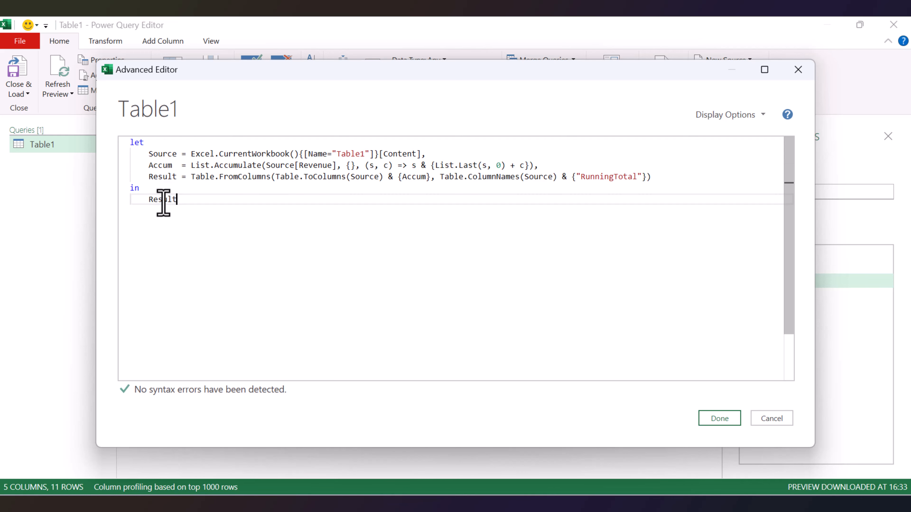
{"action": "left_click", "coordinate": [719, 419]}
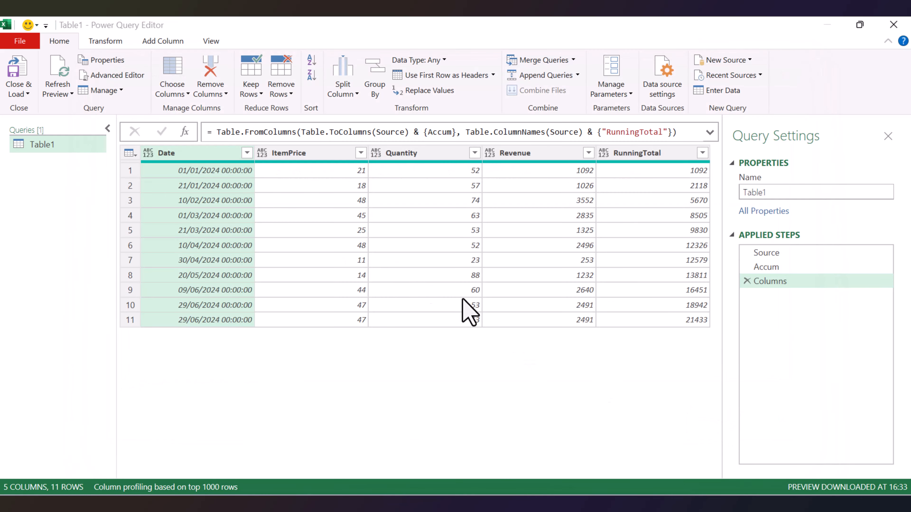